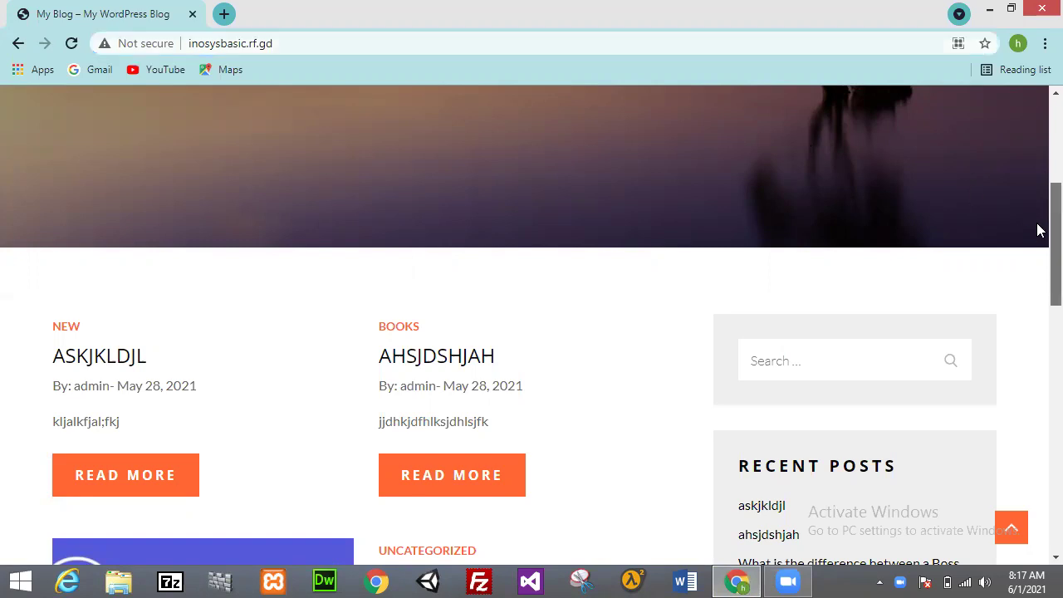
Step: Reload the blog front page and scroll through it
key(Return)
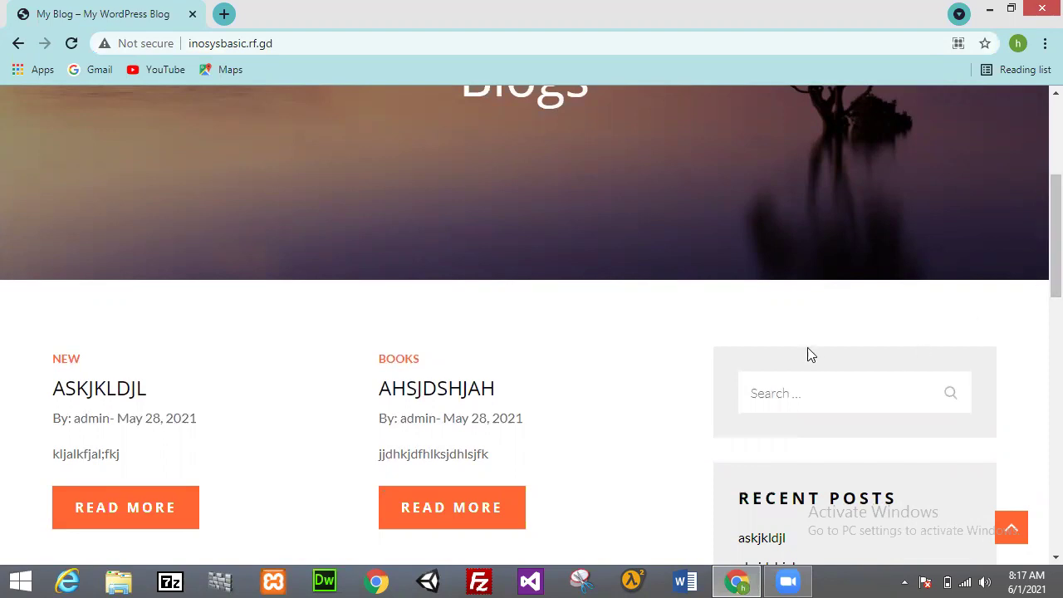
scroll(1037, 216, down, 3)
scroll(1038, 299, down, 5)
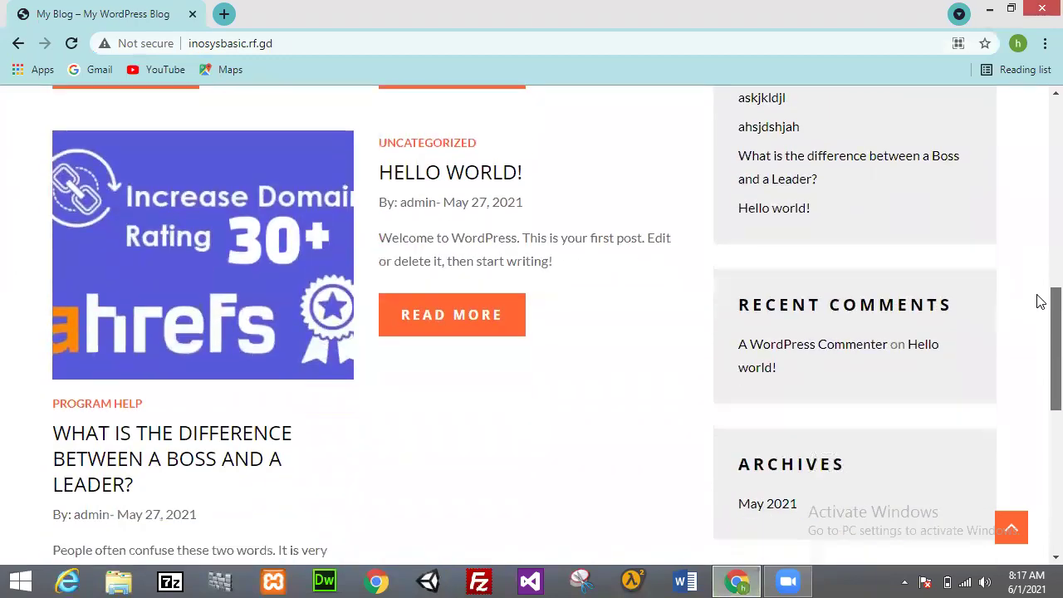
scroll(1041, 386, down, 2)
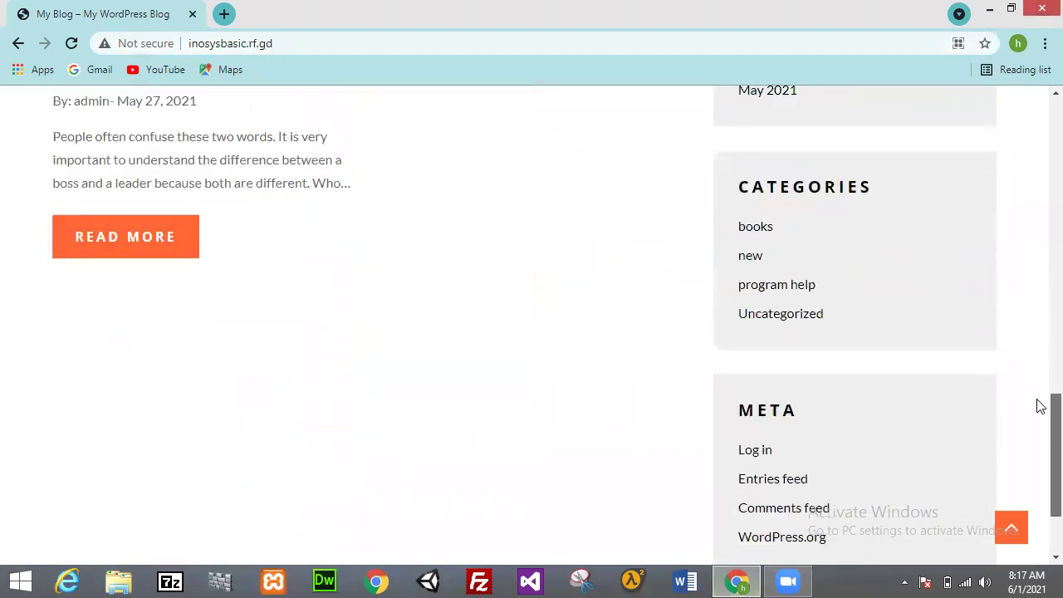
scroll(1037, 406, up, 12)
Step: Append /wp-admin to the site address to reach the admin login page
click(403, 33)
click(404, 35)
text(/)
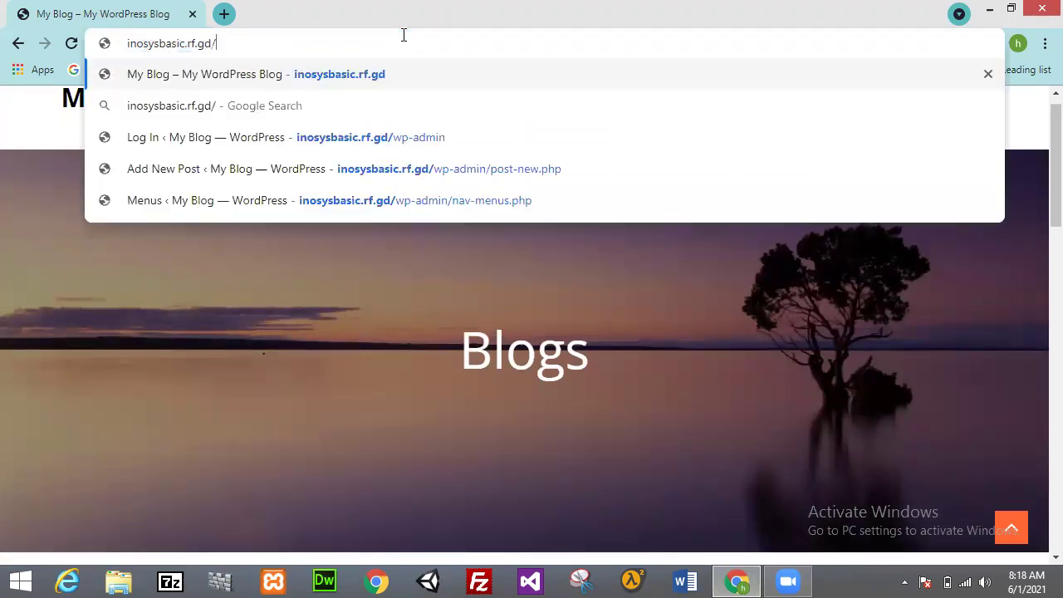
text(w)
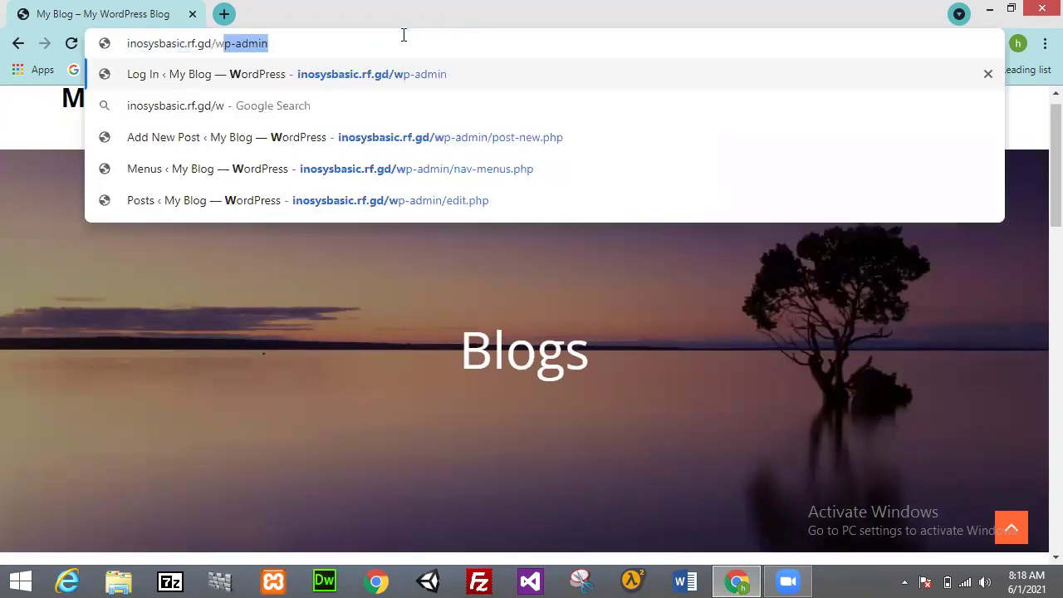
text(p-admin)
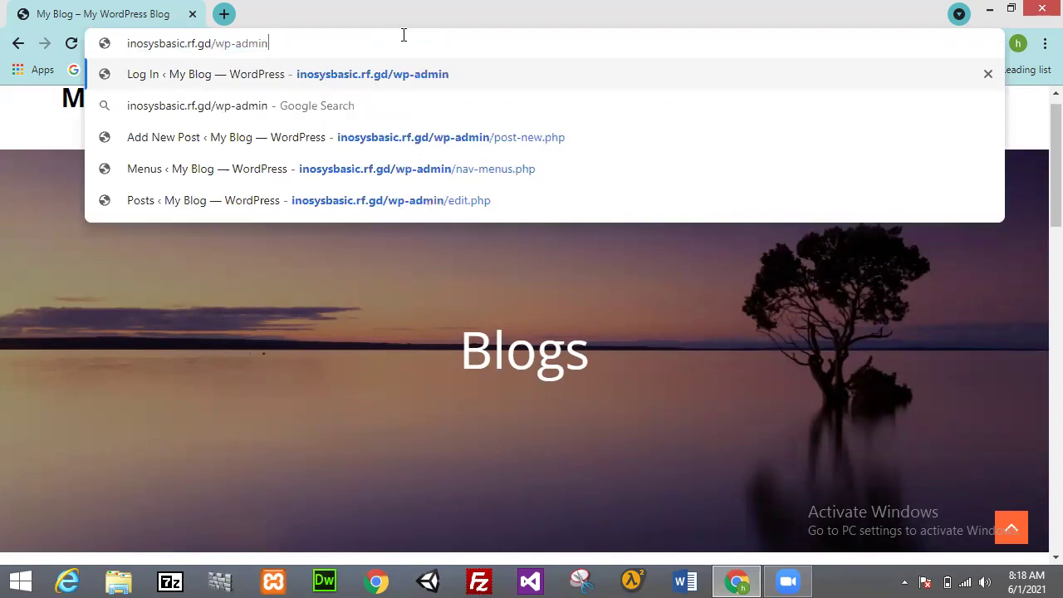
key(Return)
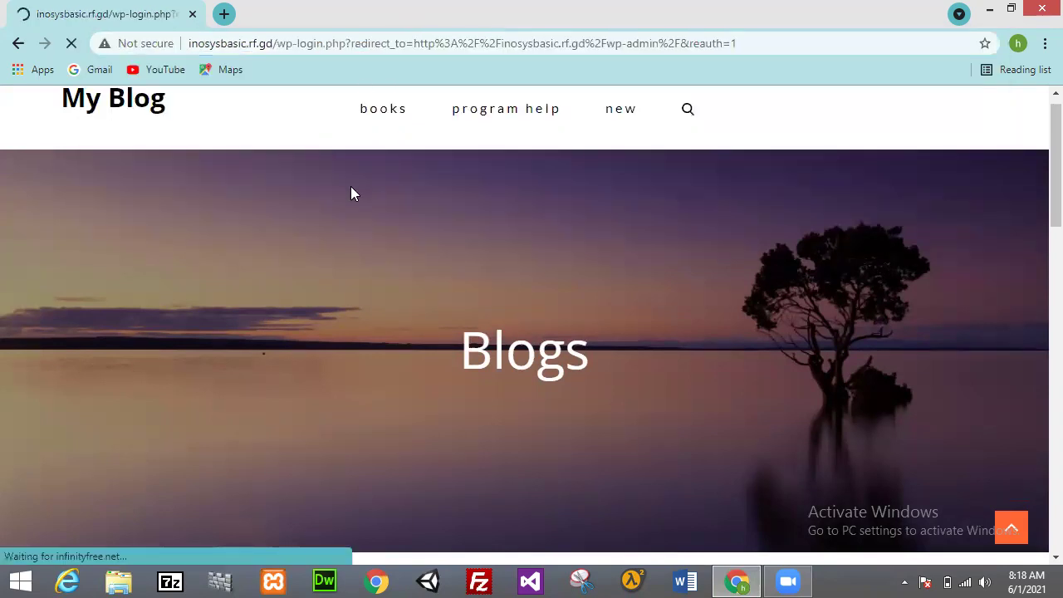
Step: Log in with the admin username and password
text(admin)
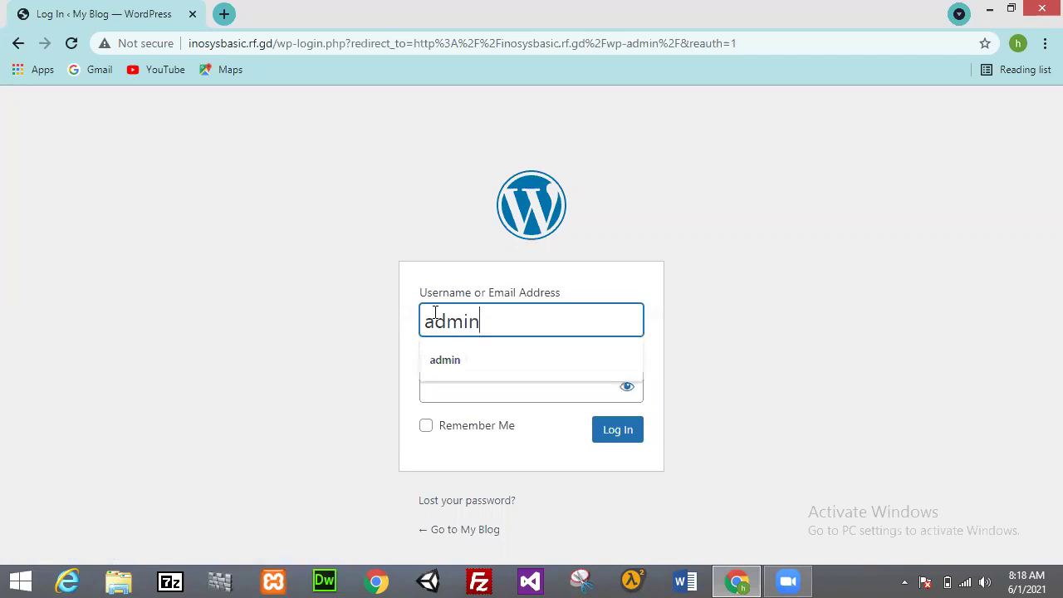
key(Tab)
text(a)
key(Return)
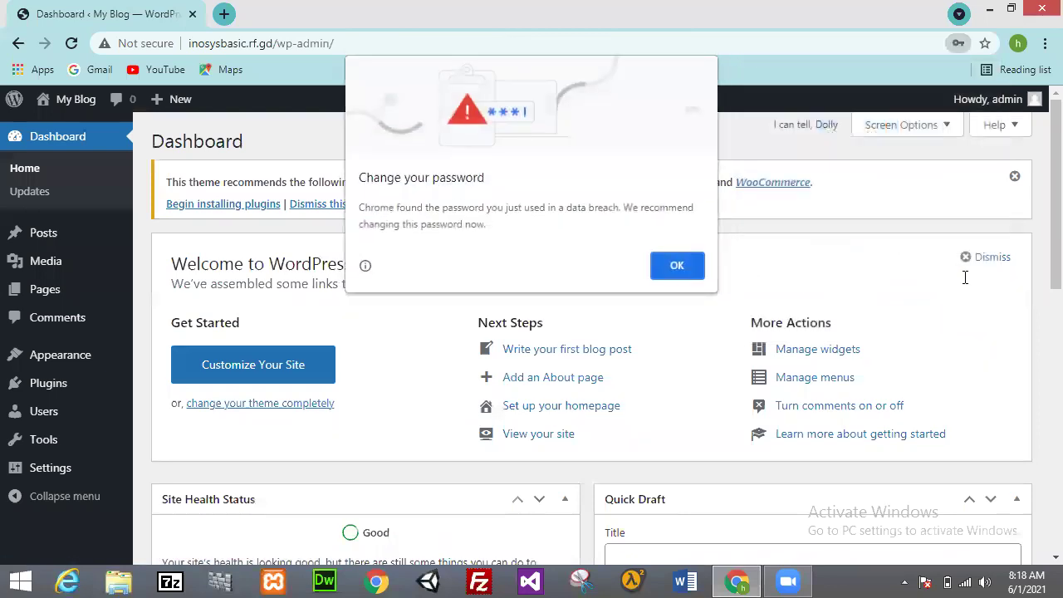
Step: Dismiss Chrome's password warning and open the live site in a new tab
click(676, 264)
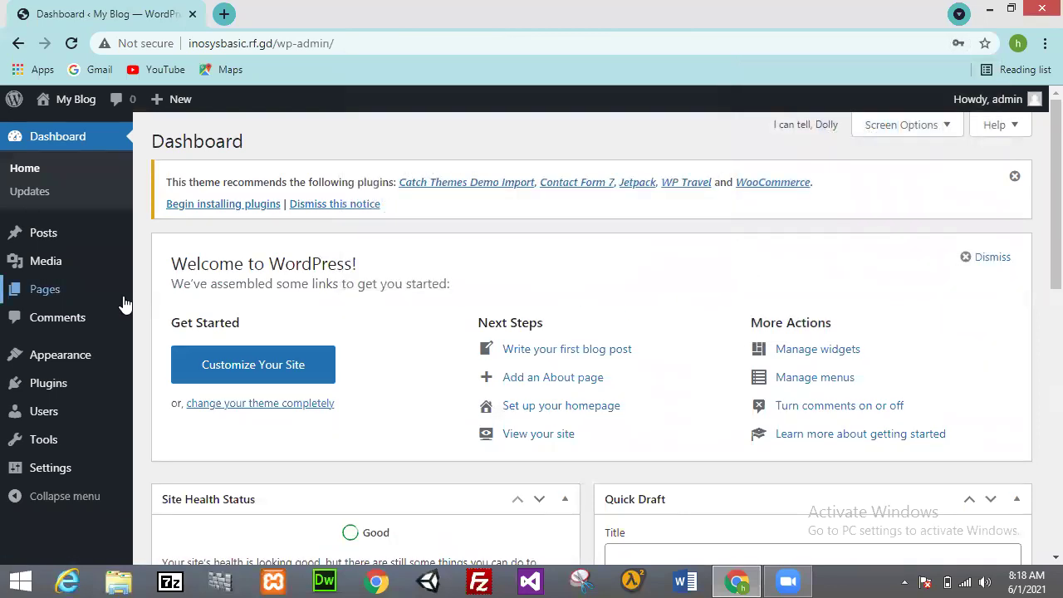
mouse_move(84, 271)
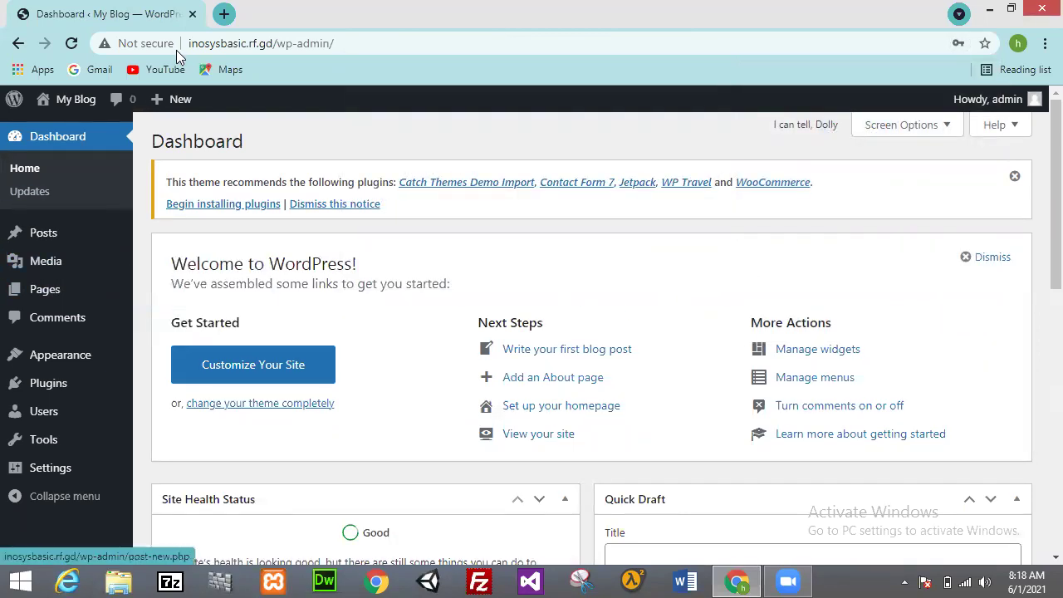
mouse_move(75, 100)
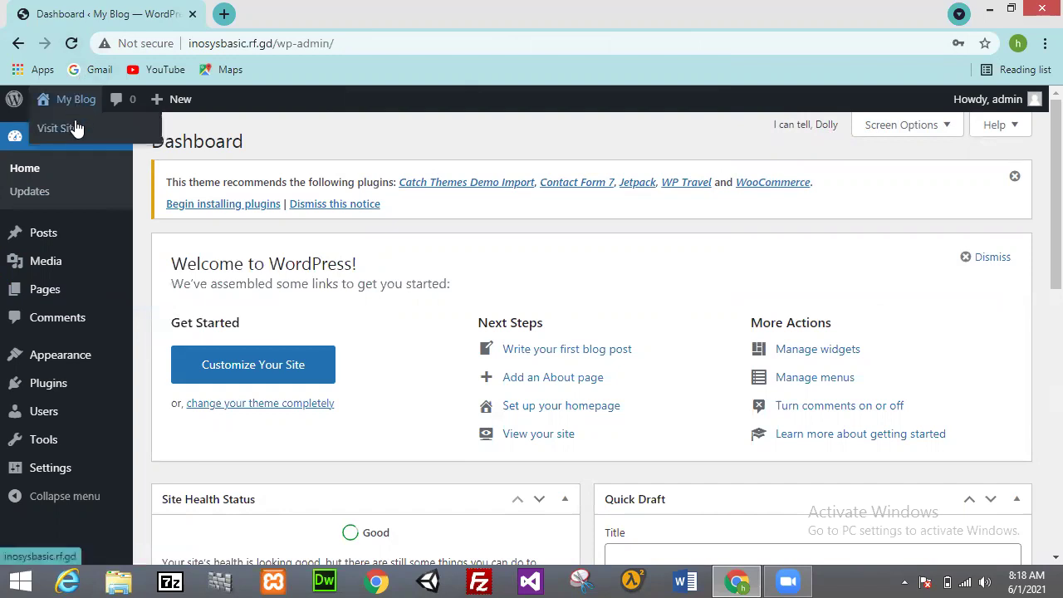
middle_click(75, 127)
click(329, 13)
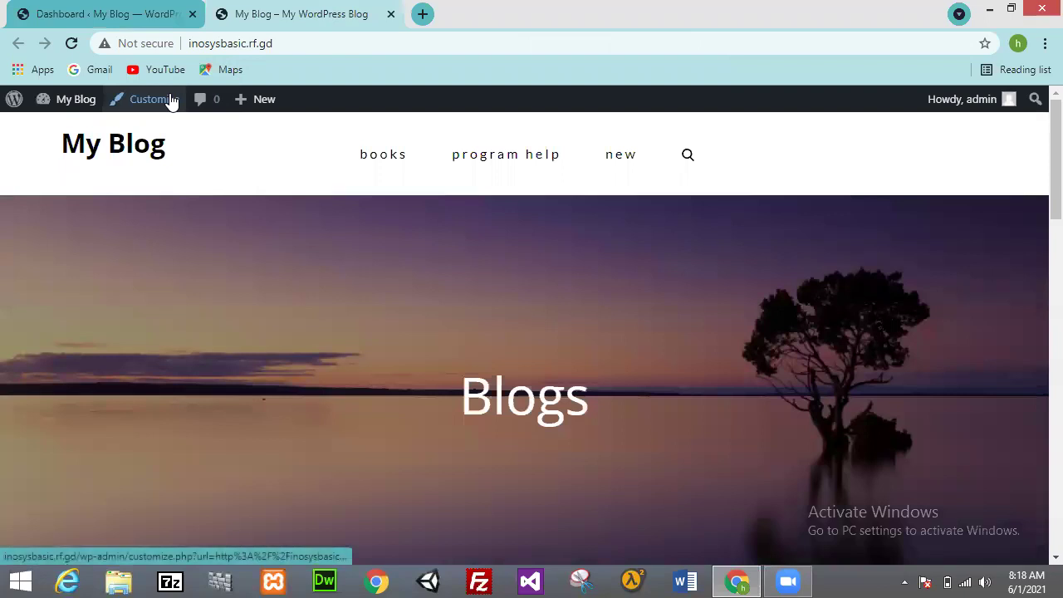
Step: Show Appearance > Themes in the admin tab, then return to the live site tab
click(108, 13)
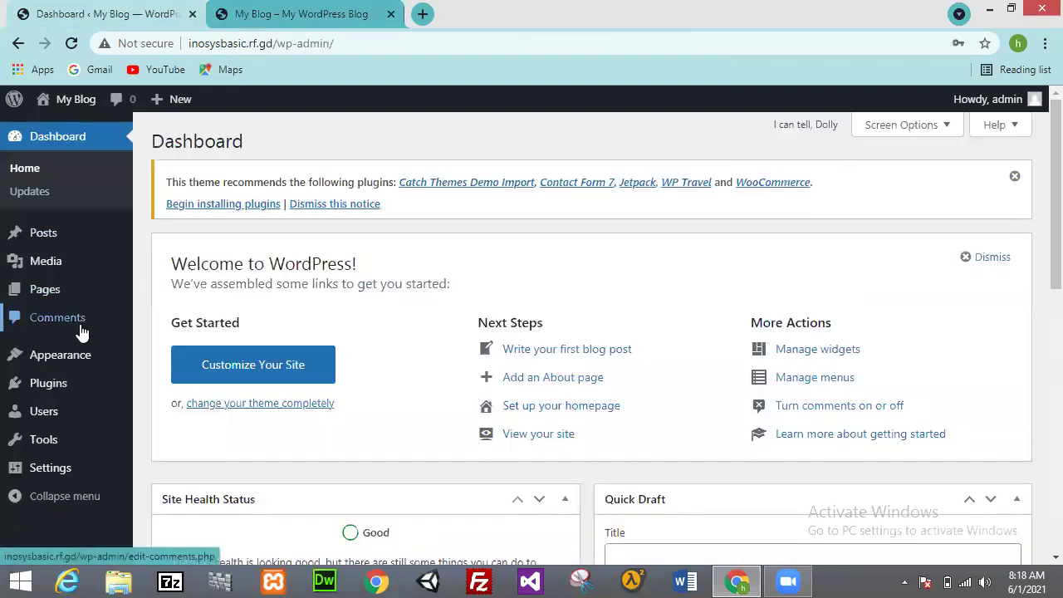
mouse_move(69, 354)
click(164, 355)
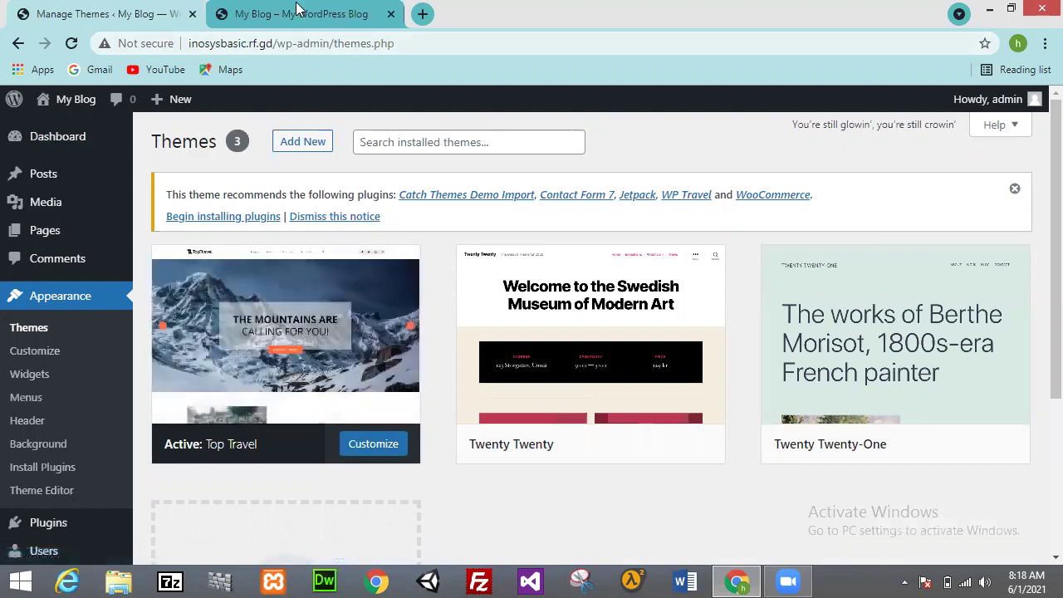
key(ctrl+Tab)
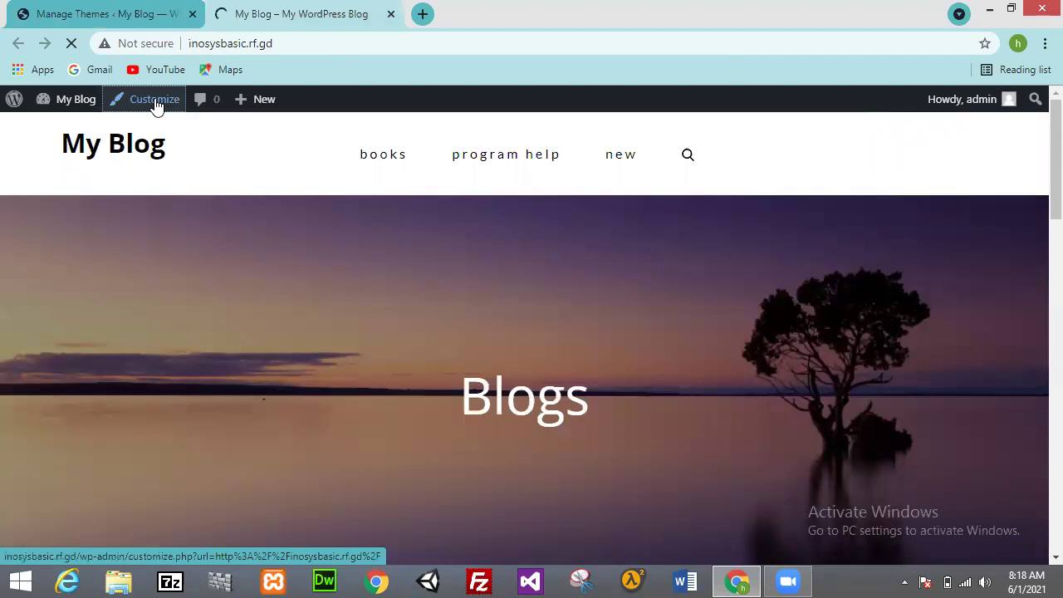
Step: Open the Customizer and zoom the browser out to 80%
click(155, 103)
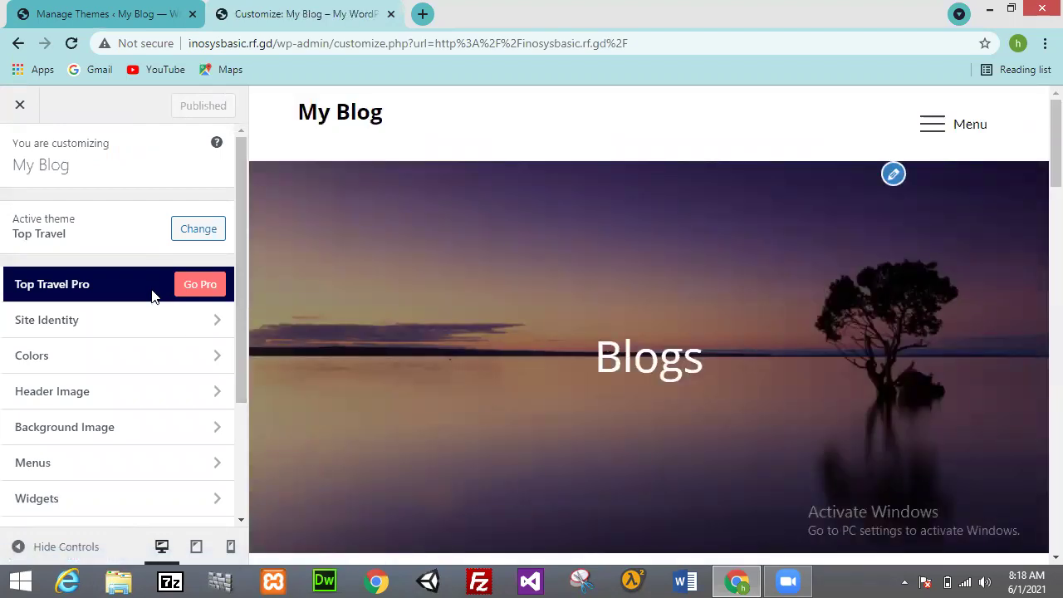
click(1045, 43)
click(935, 198)
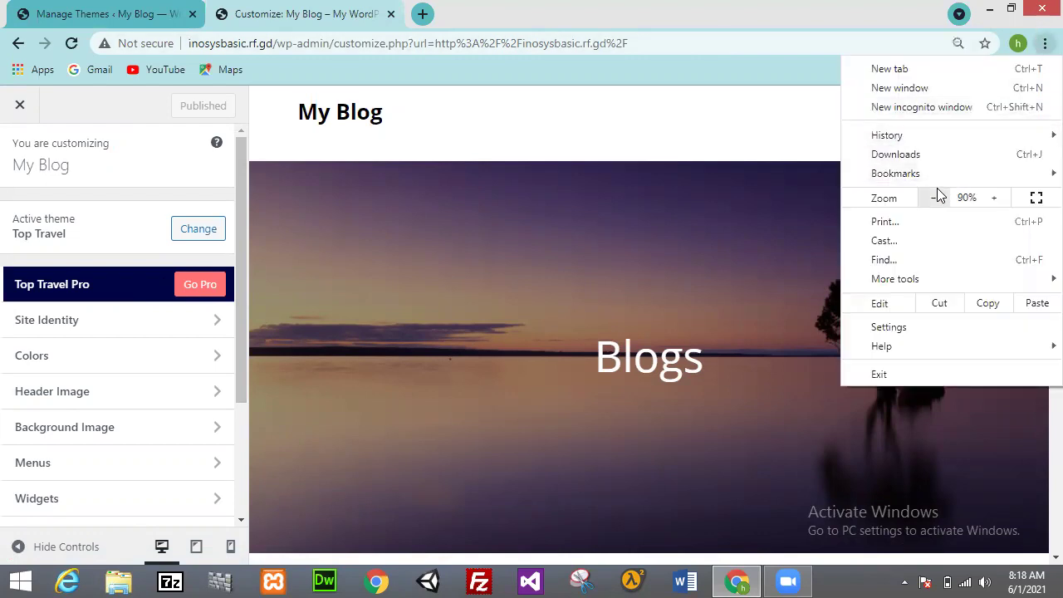
click(937, 200)
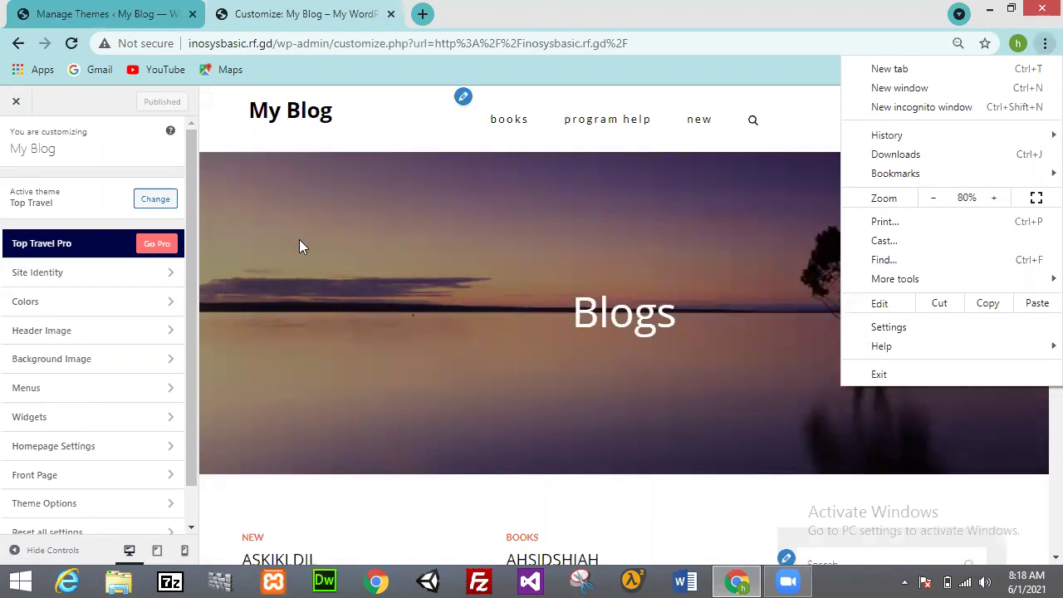
Step: Preview the books category page and scroll through it
click(503, 151)
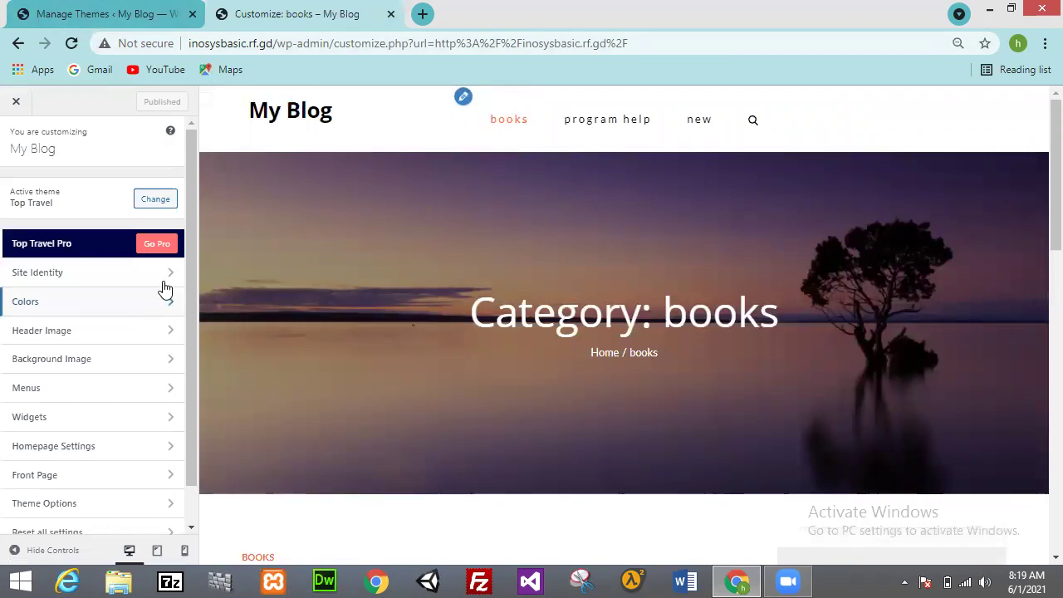
drag(1037, 178, 1041, 324)
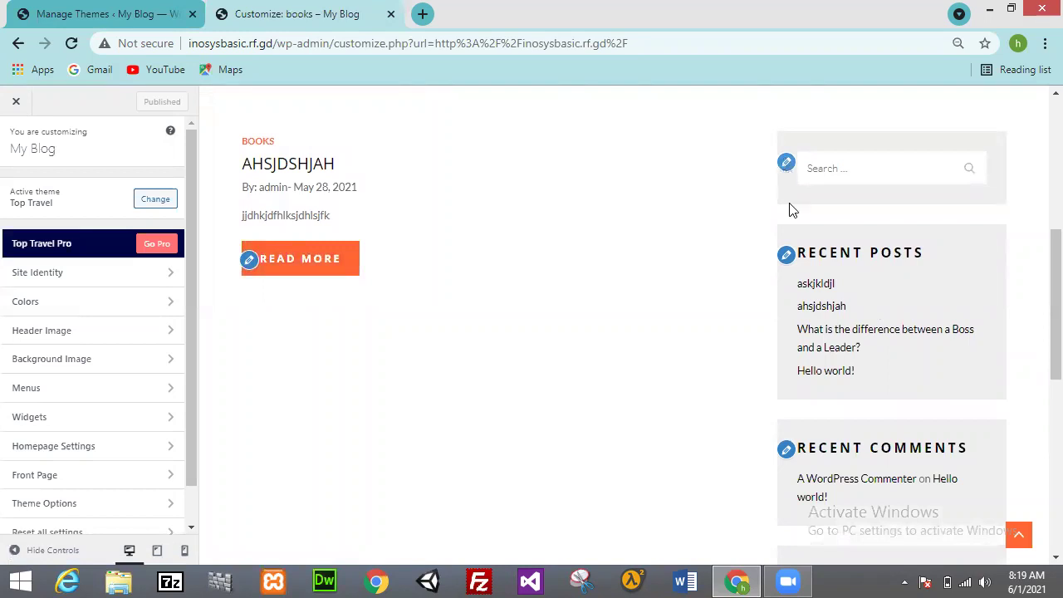
drag(1038, 254, 1038, 135)
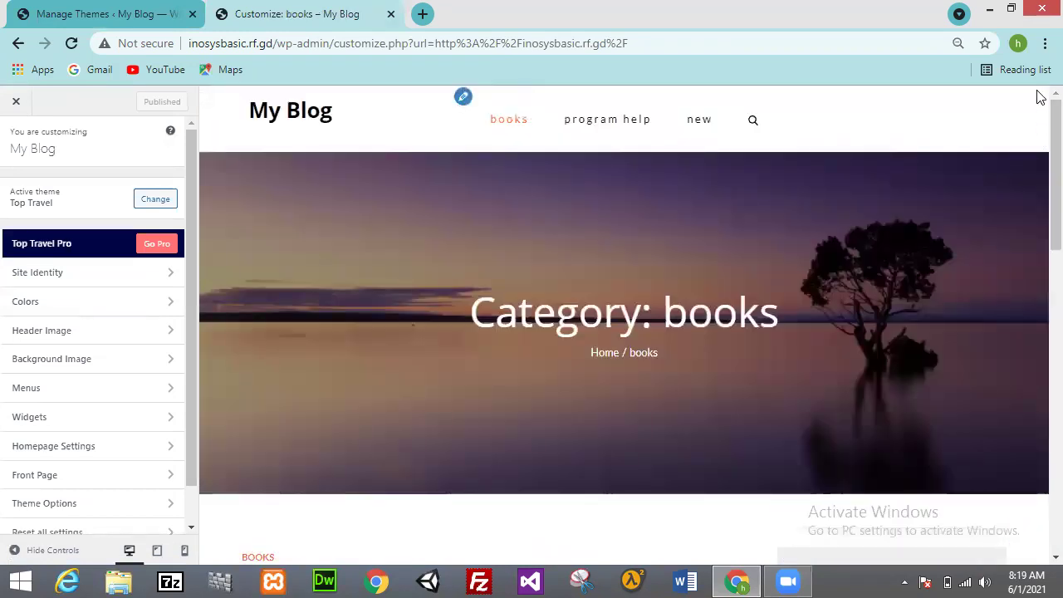
Step: Keep the menu named 'menu' on the Primary location and return to the section list
click(462, 97)
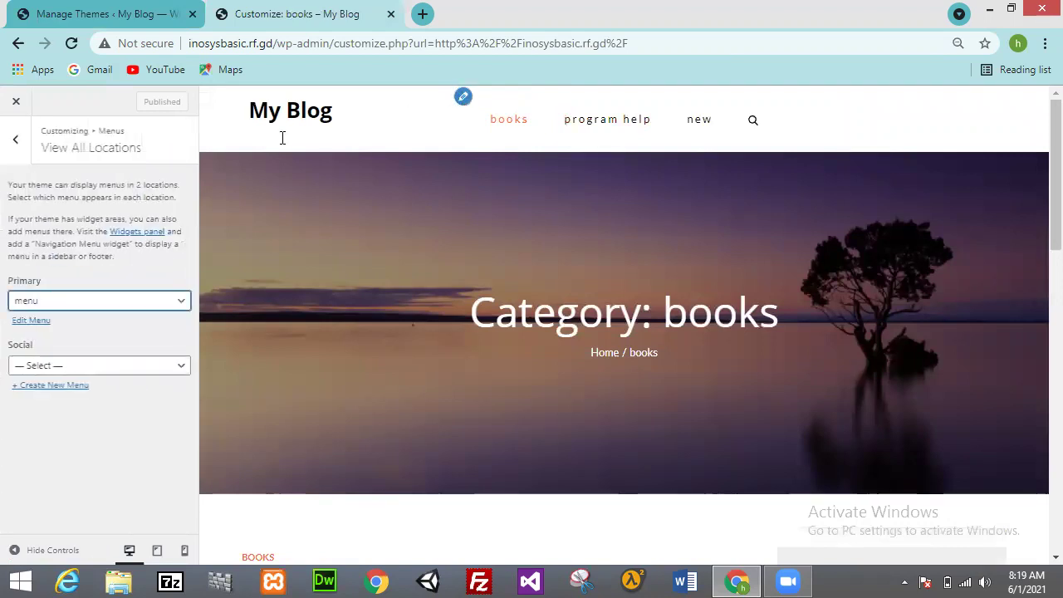
click(138, 301)
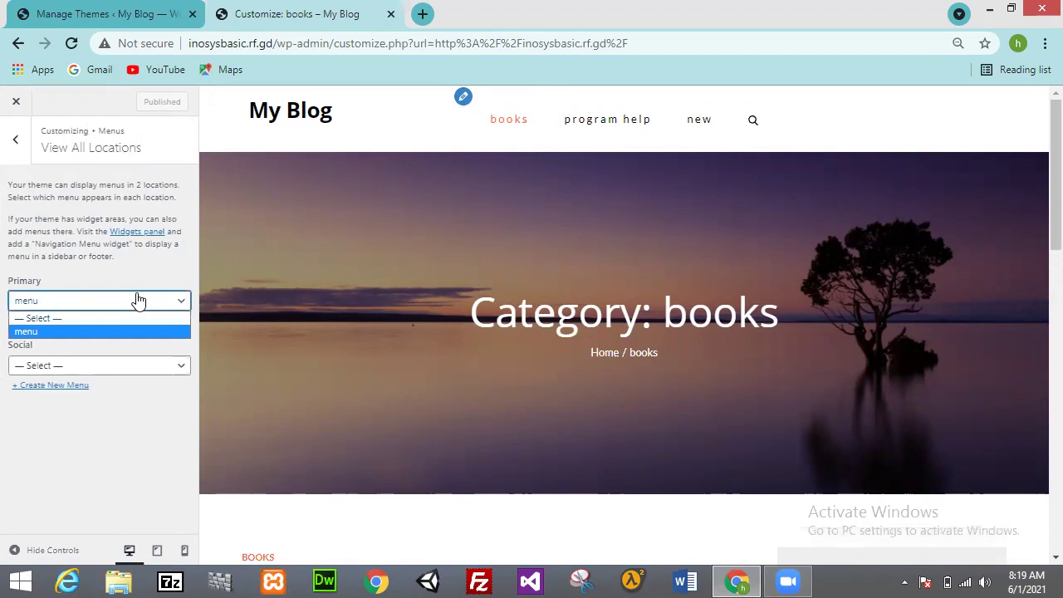
click(139, 301)
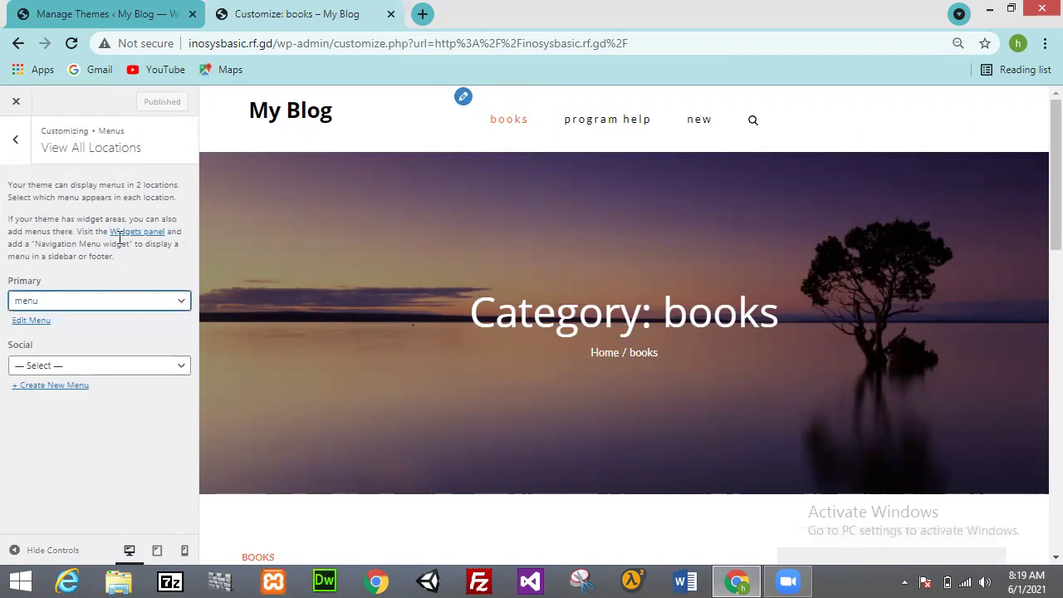
click(27, 147)
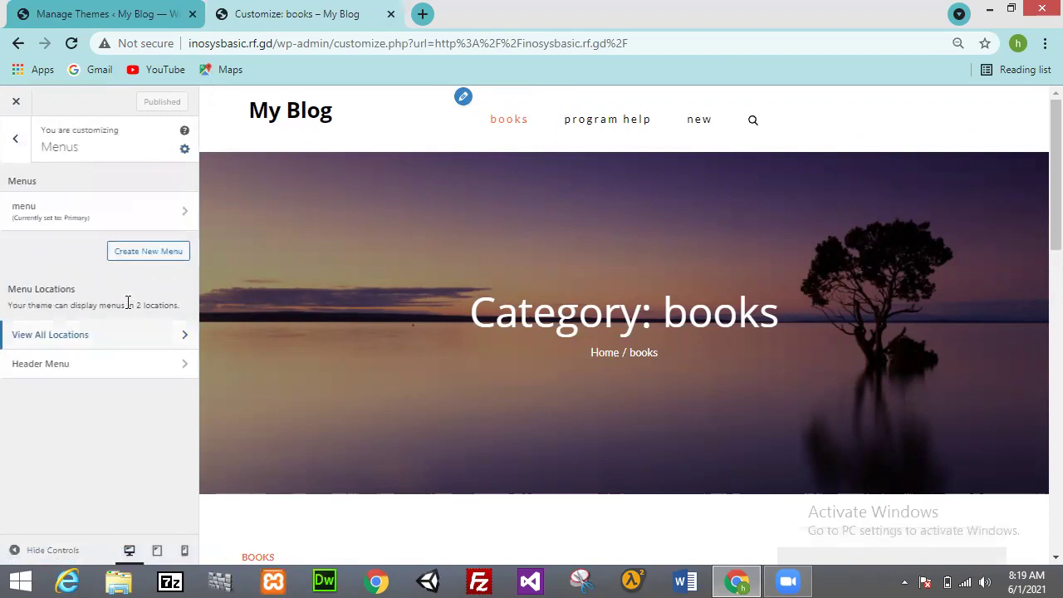
click(21, 145)
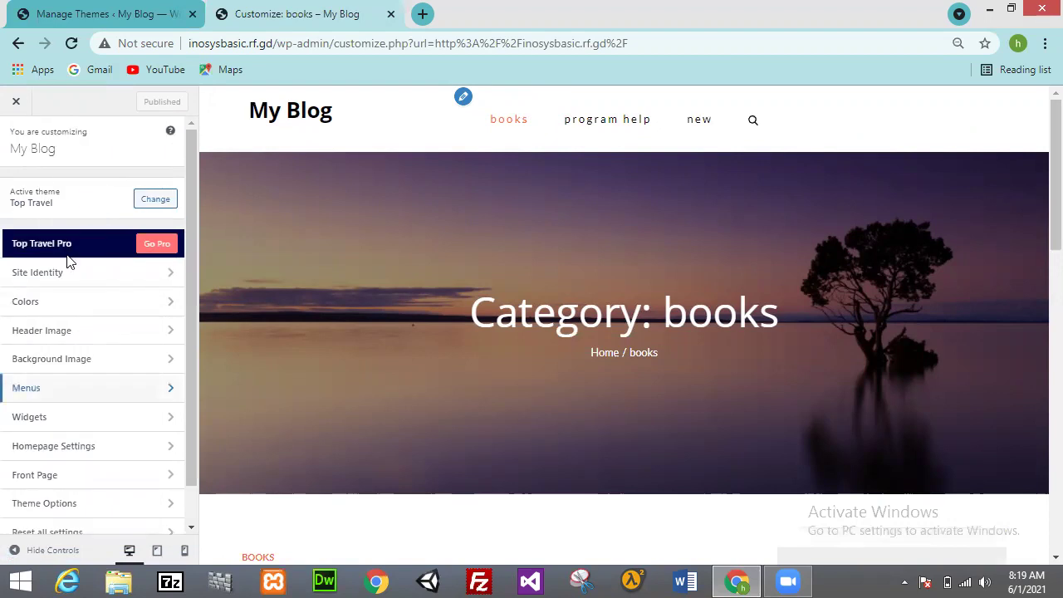
Step: Try the ahrefs and suggested sunset header images, then hide the header image
click(91, 337)
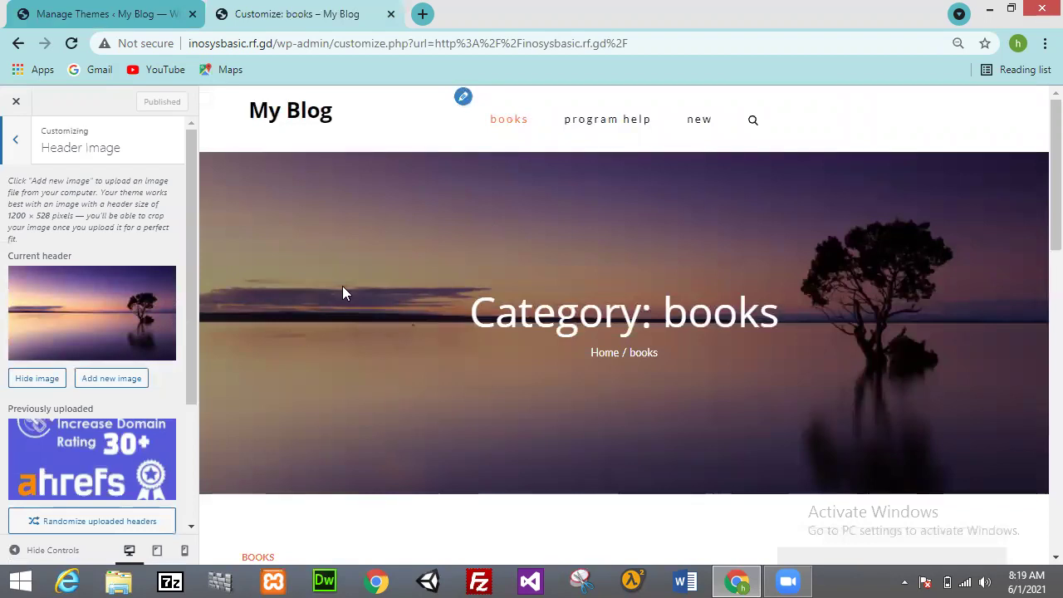
click(76, 471)
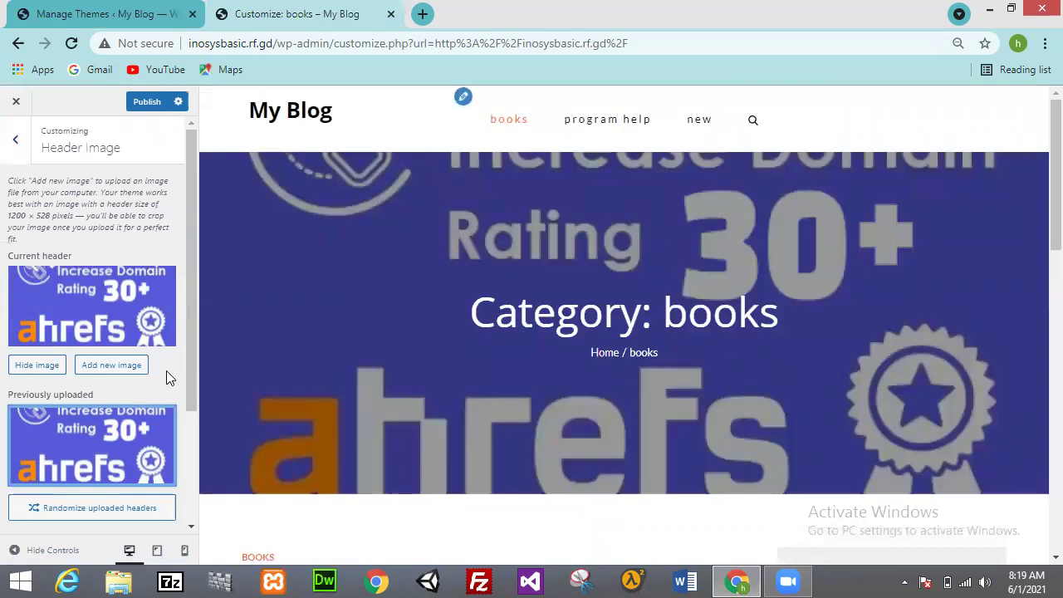
drag(188, 355, 183, 508)
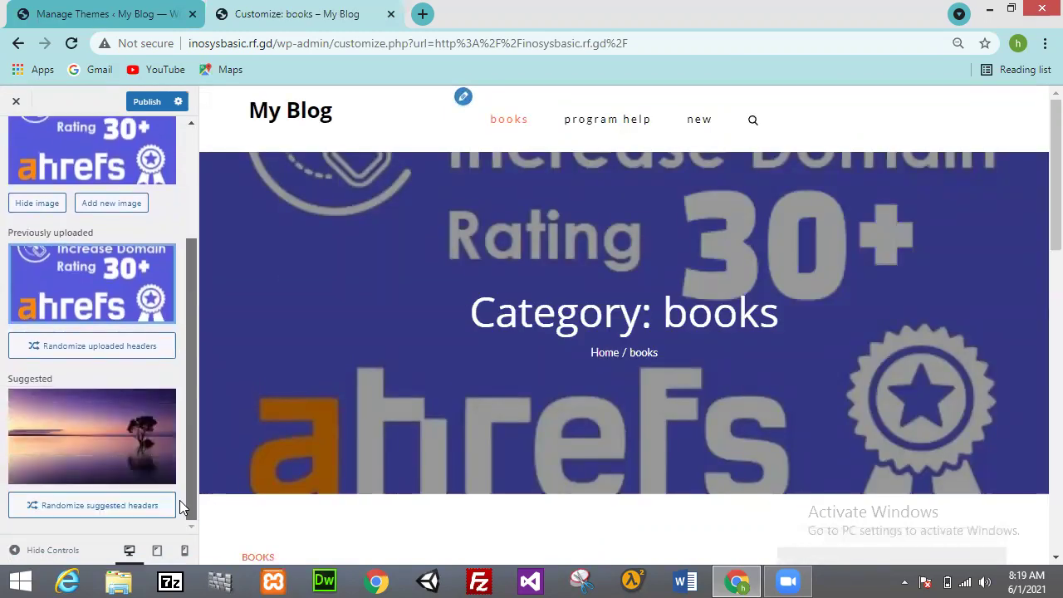
click(133, 462)
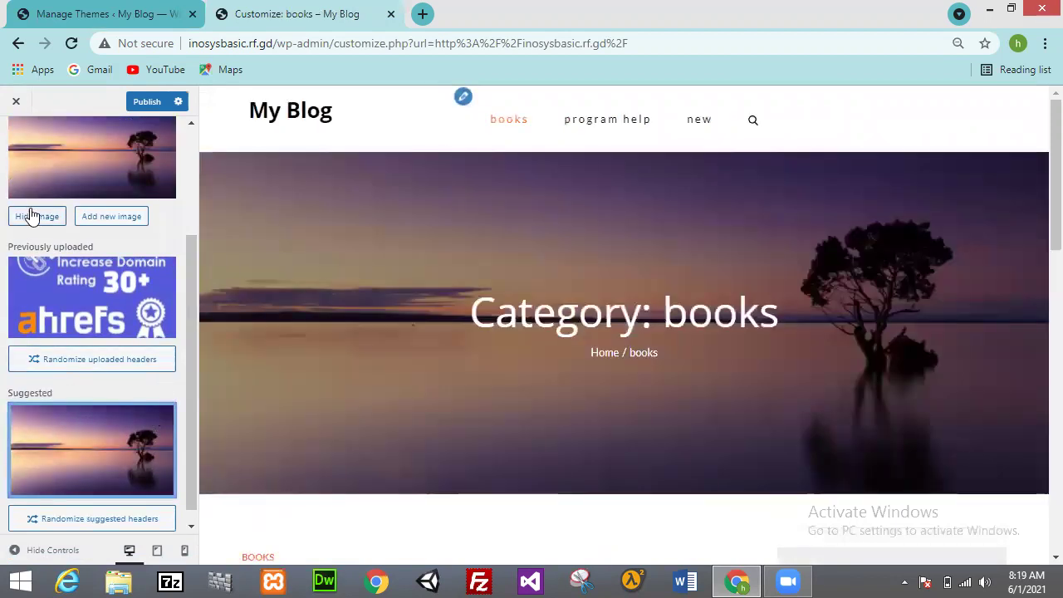
click(33, 216)
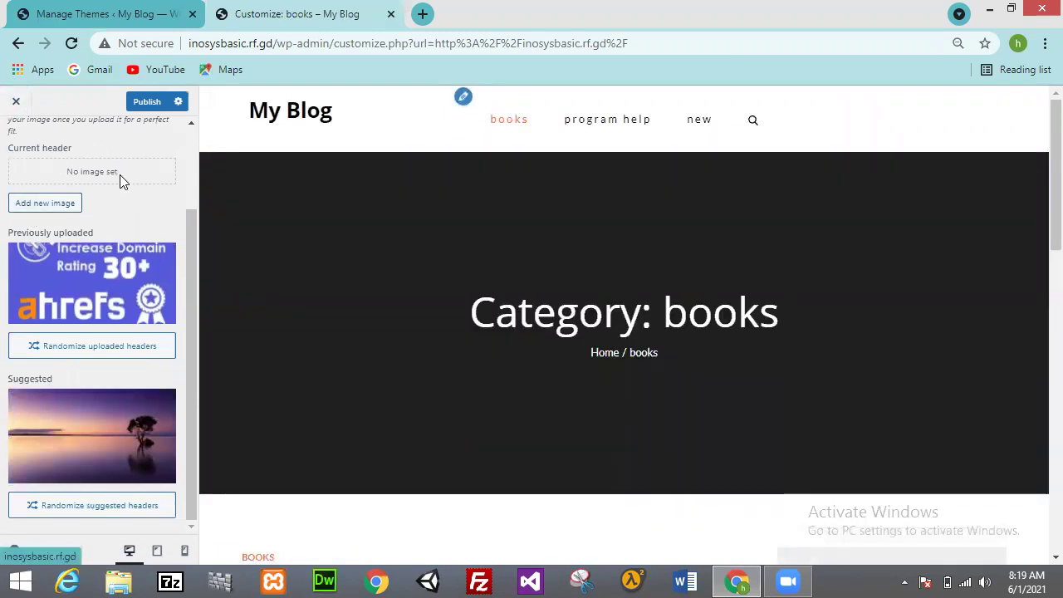
scroll(188, 189, up, 2)
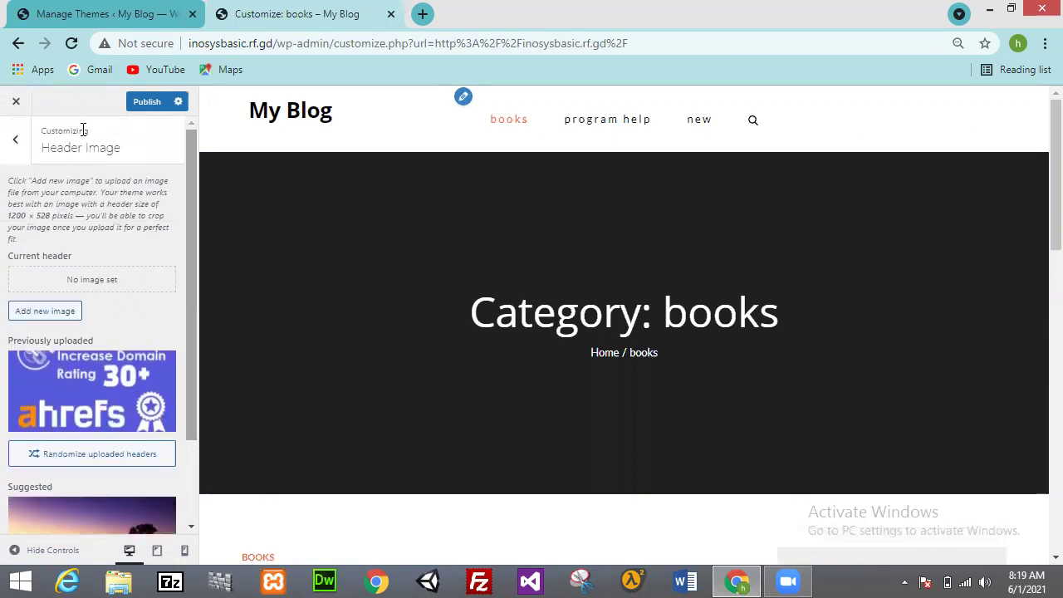
click(16, 143)
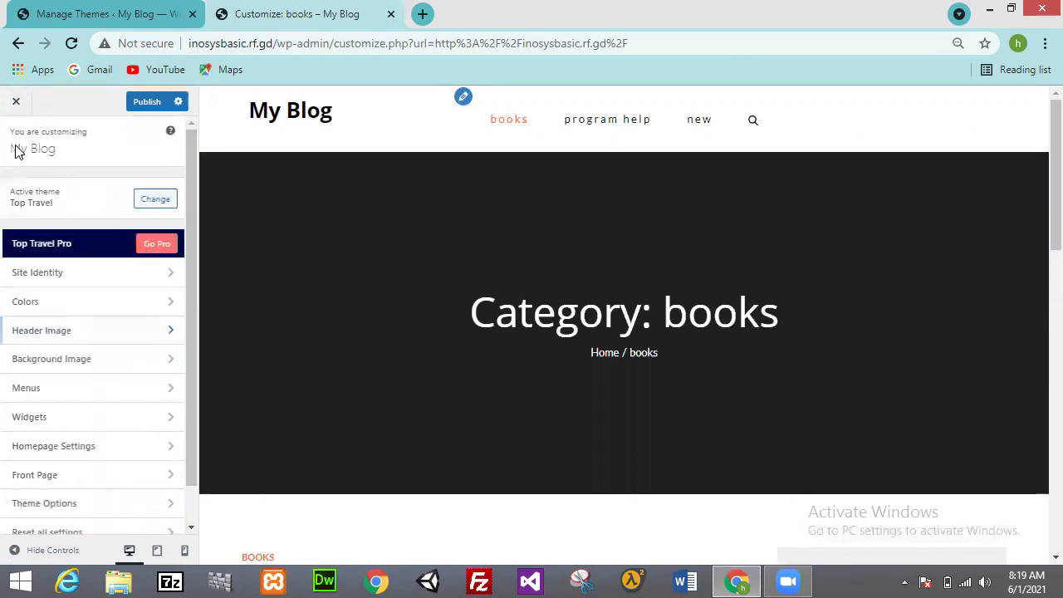
Step: Set amazon-in-pakistan.jpg as the page background image and scroll the preview
click(71, 364)
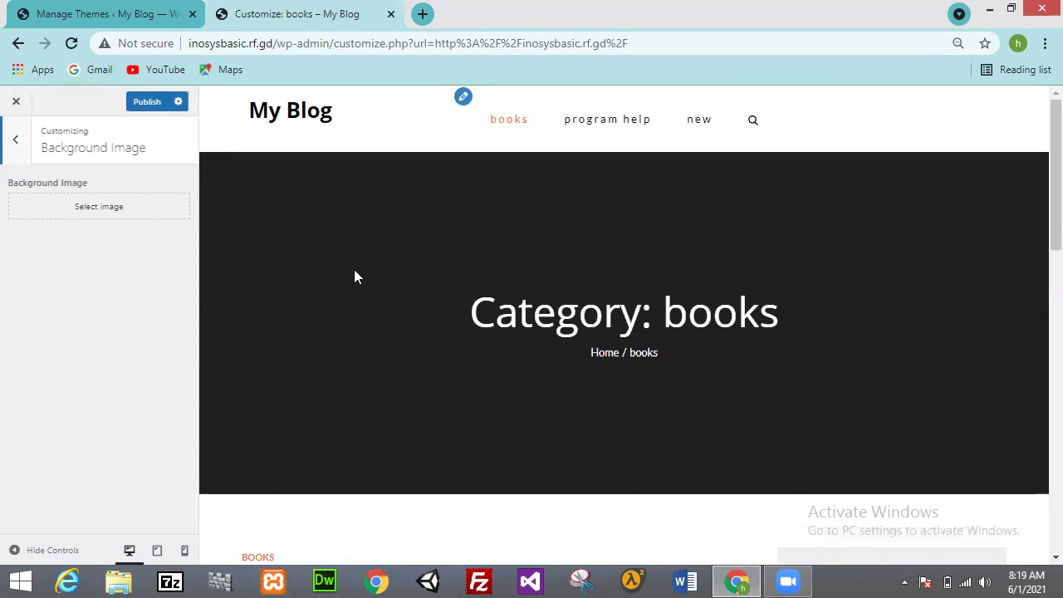
drag(1039, 204, 1038, 246)
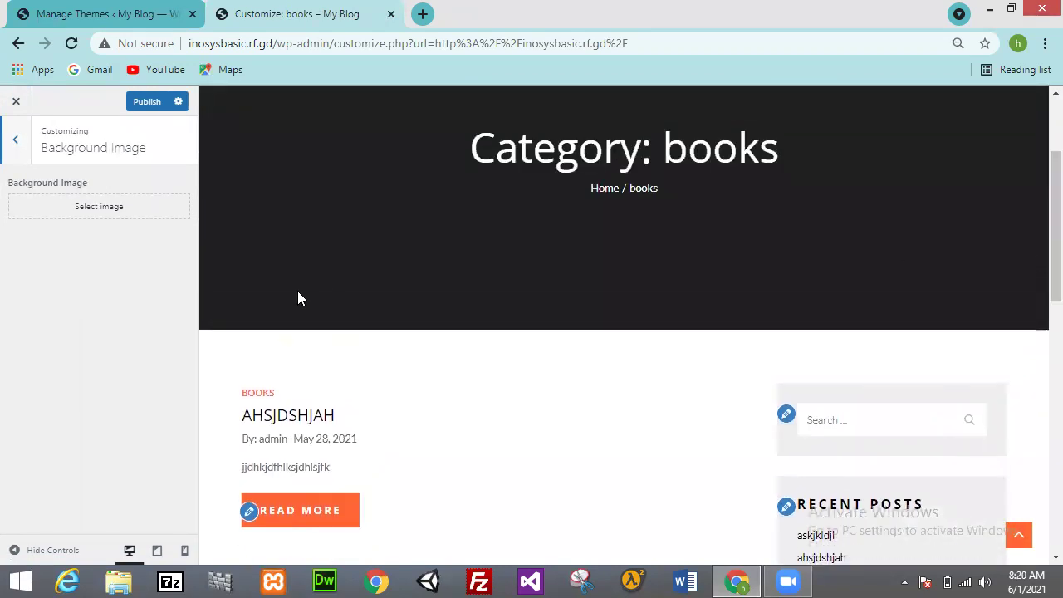
click(141, 204)
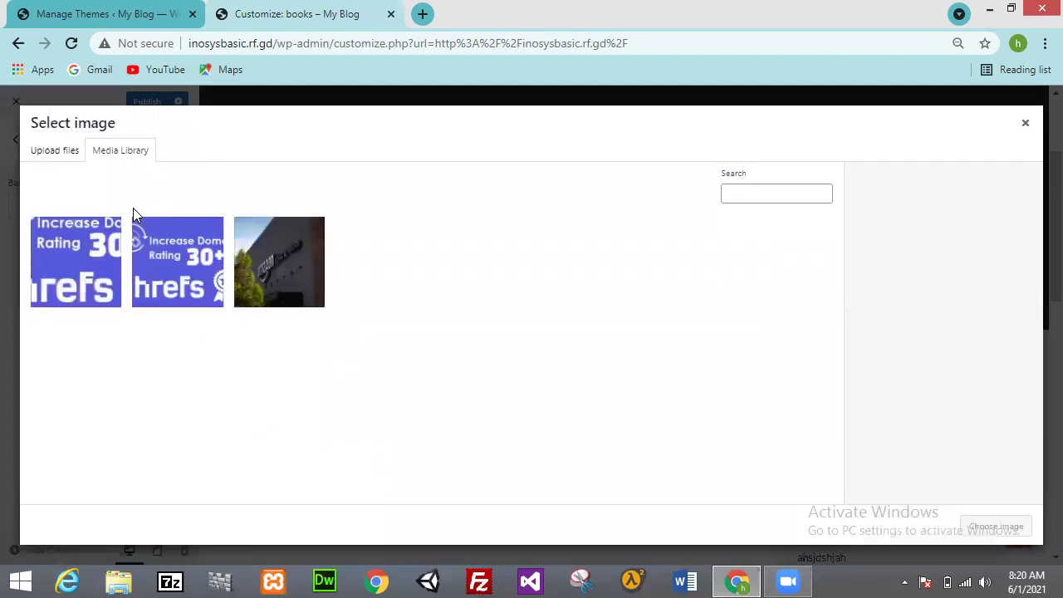
click(290, 265)
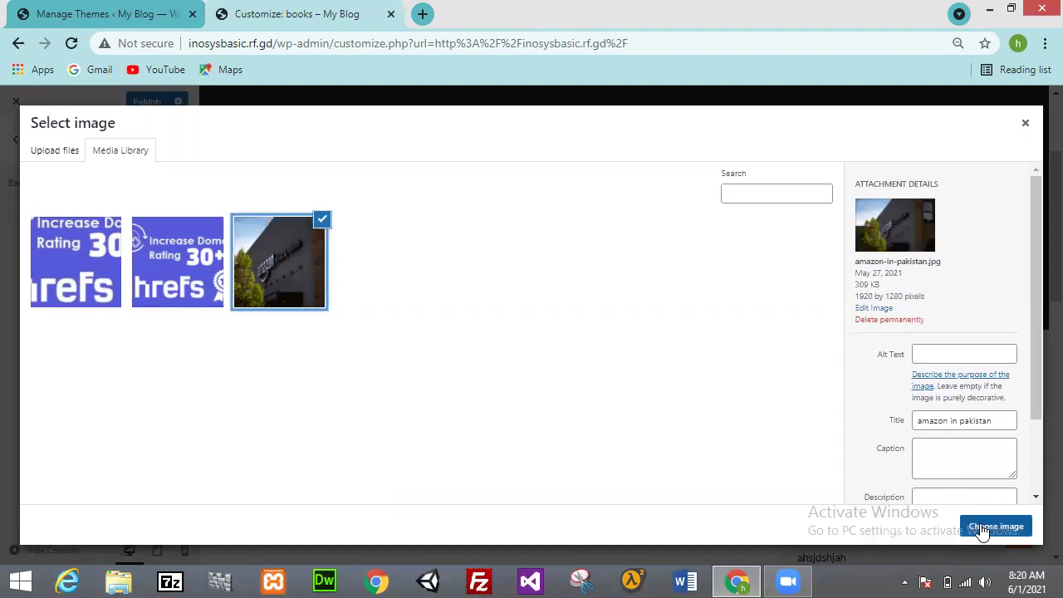
click(995, 526)
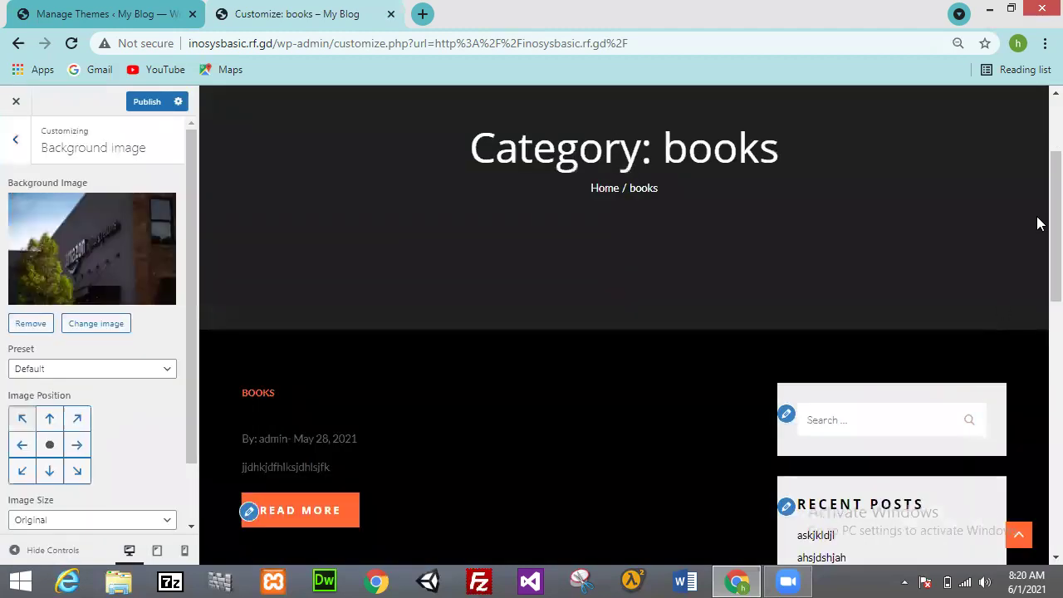
drag(1038, 220, 1038, 477)
drag(1039, 541, 1038, 288)
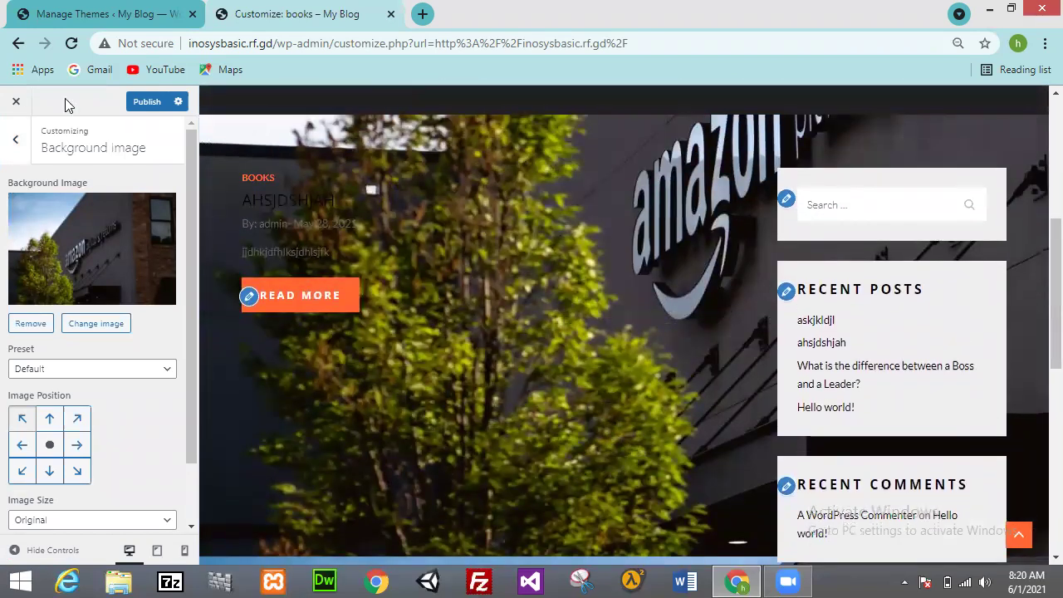
Step: Reopen Background Image and remove the background image
click(15, 141)
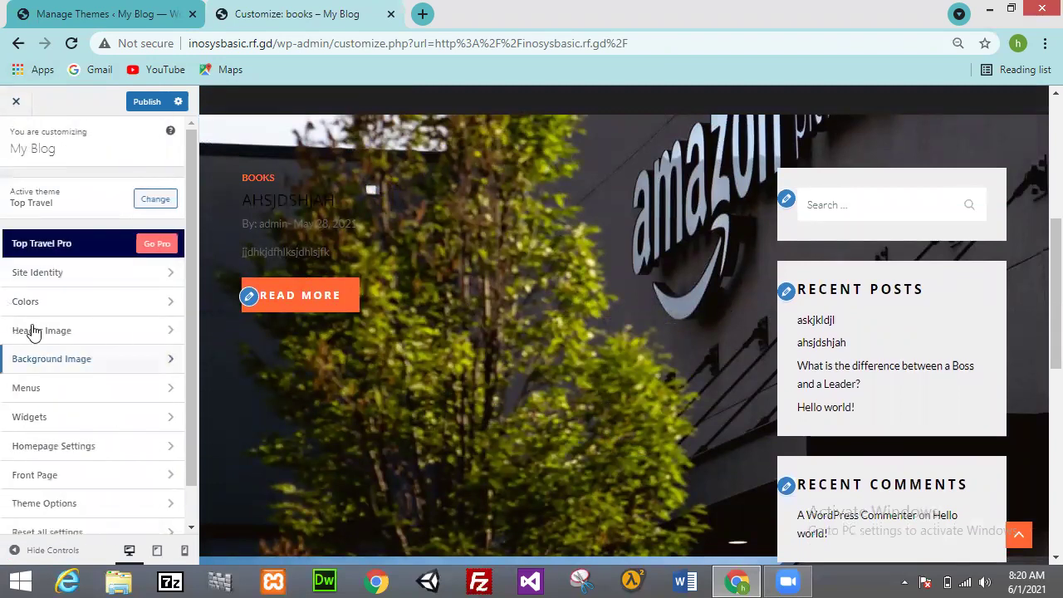
click(66, 369)
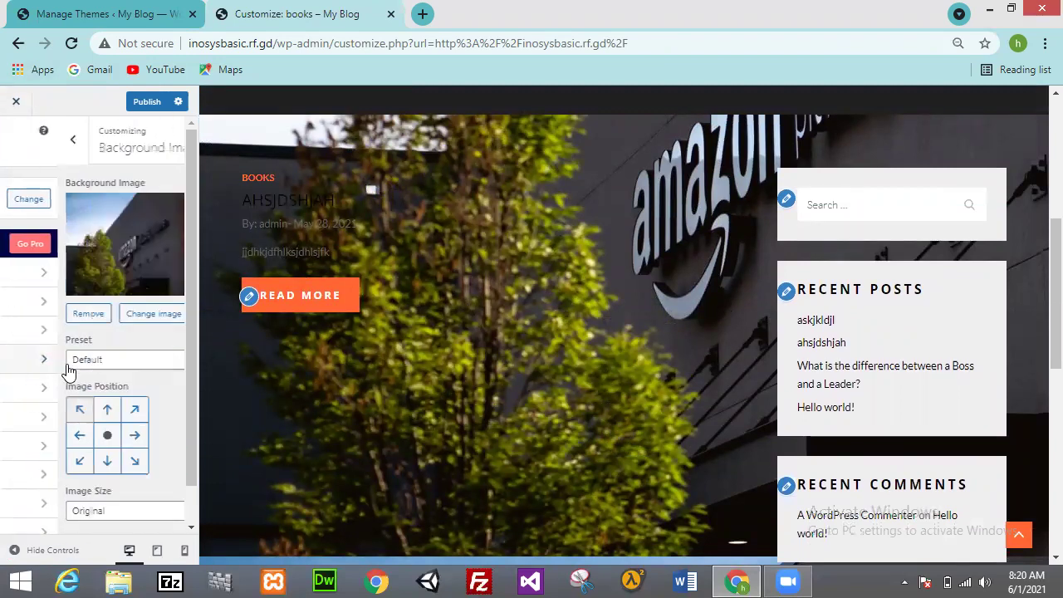
click(38, 327)
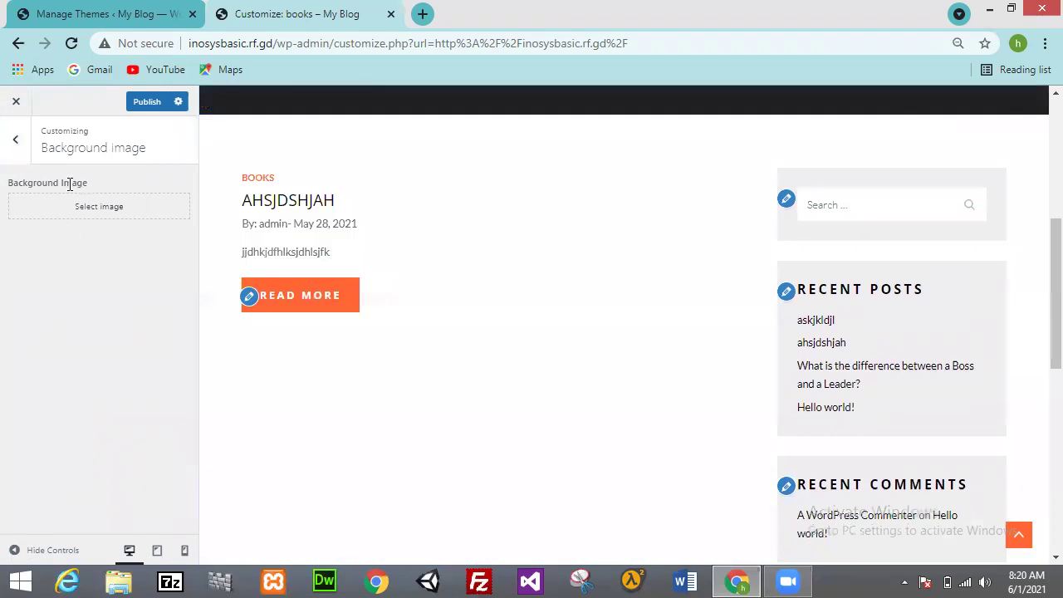
Step: Open the Menus section and the menu named 'menu' for editing
click(17, 141)
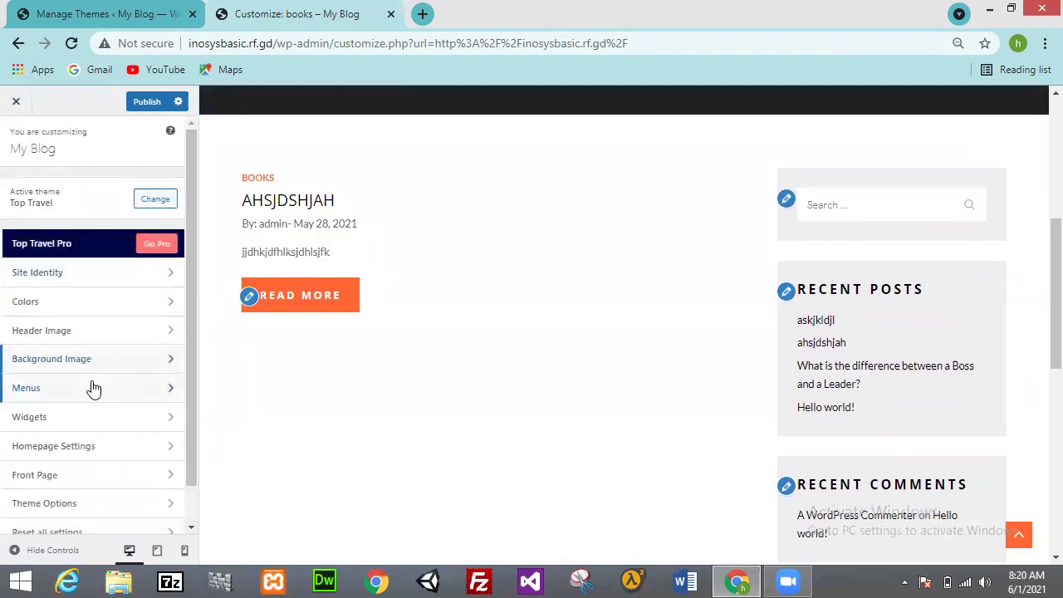
drag(189, 318, 191, 354)
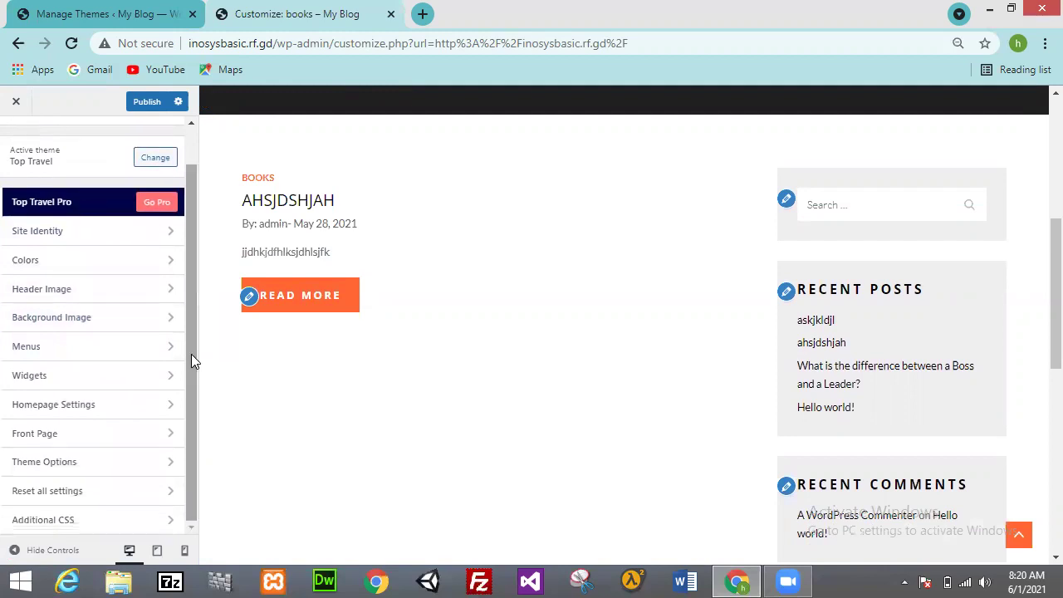
click(152, 354)
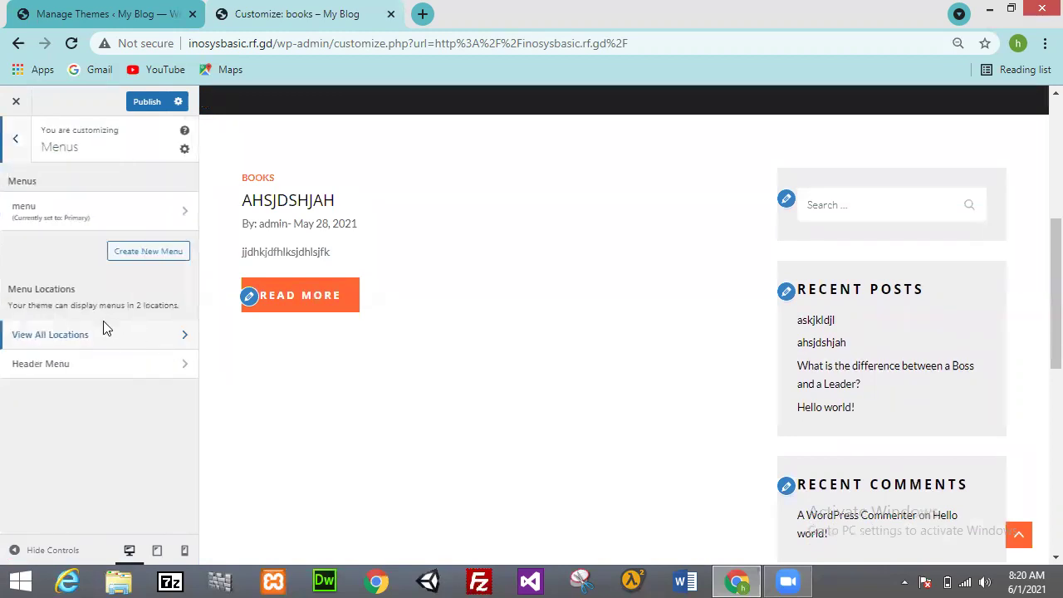
click(106, 207)
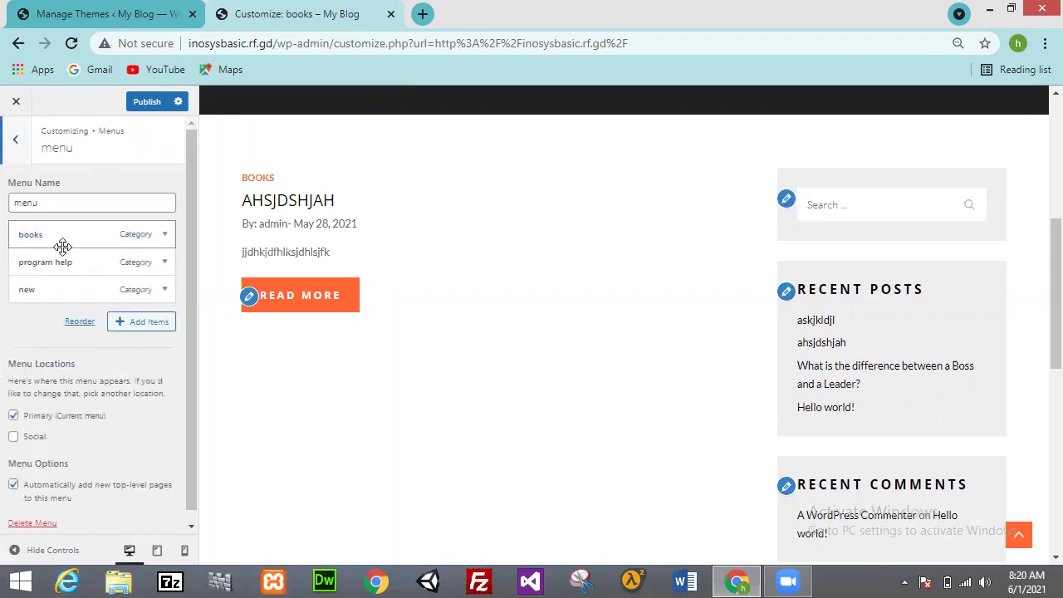
Step: Browse the Categories and Tags available to add, then close the list and go back
click(135, 326)
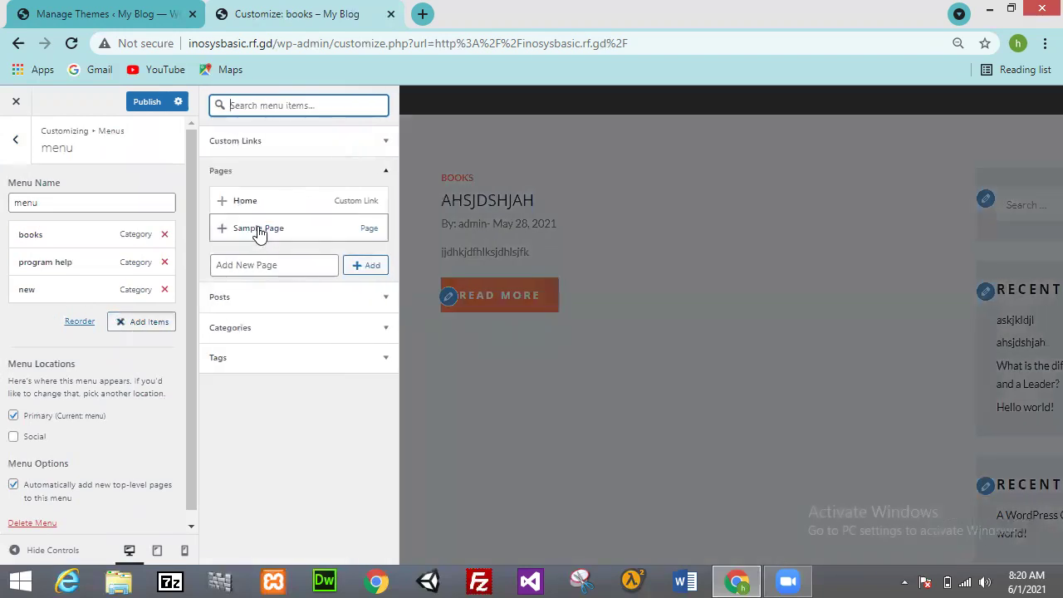
click(246, 332)
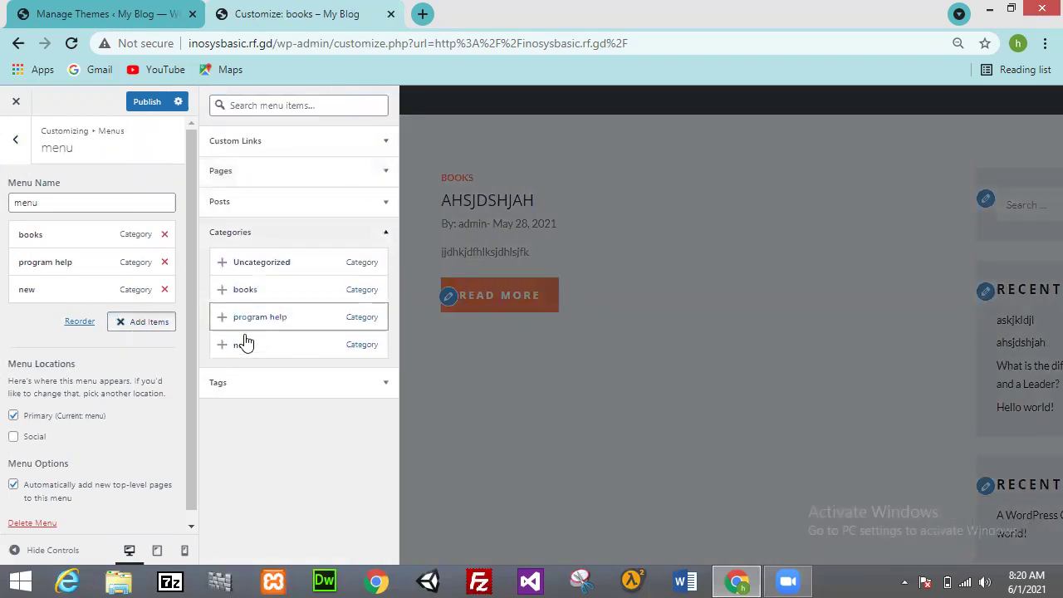
click(258, 380)
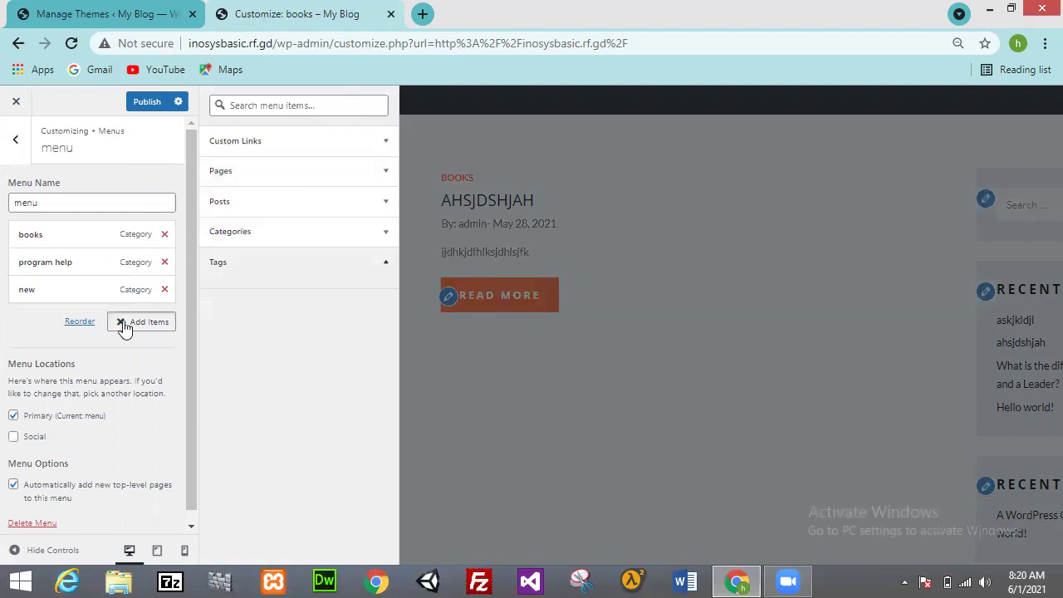
click(124, 321)
click(15, 143)
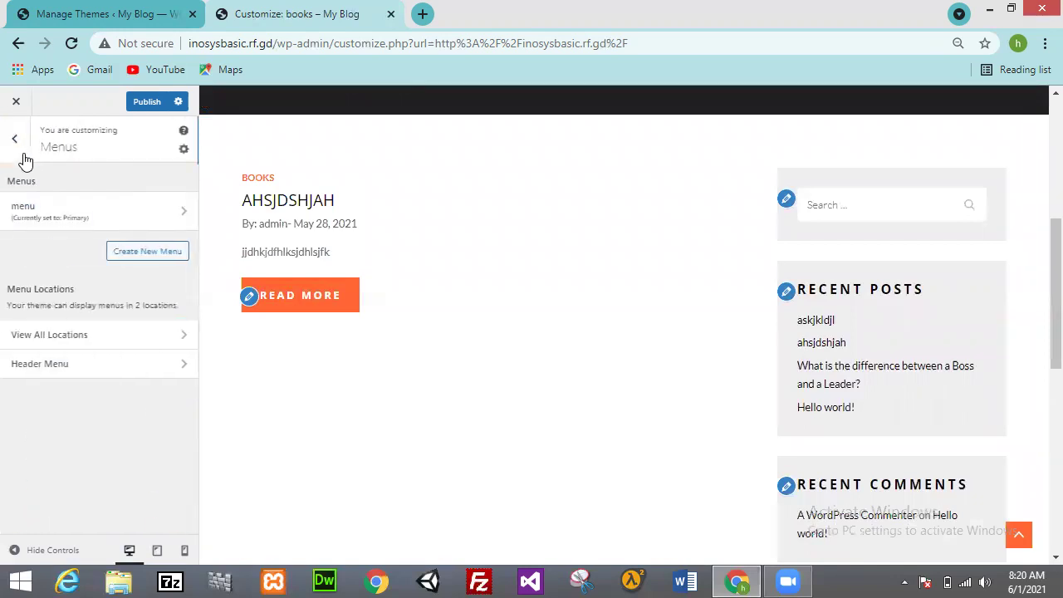
Step: Open Widgets > Sidebar and remove the Search widget
click(8, 146)
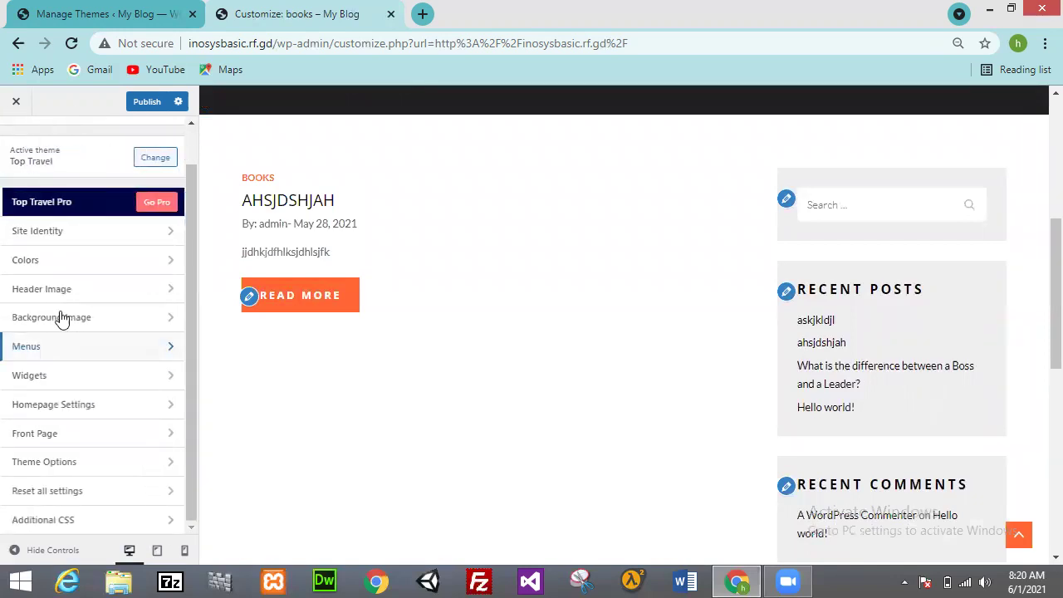
click(62, 375)
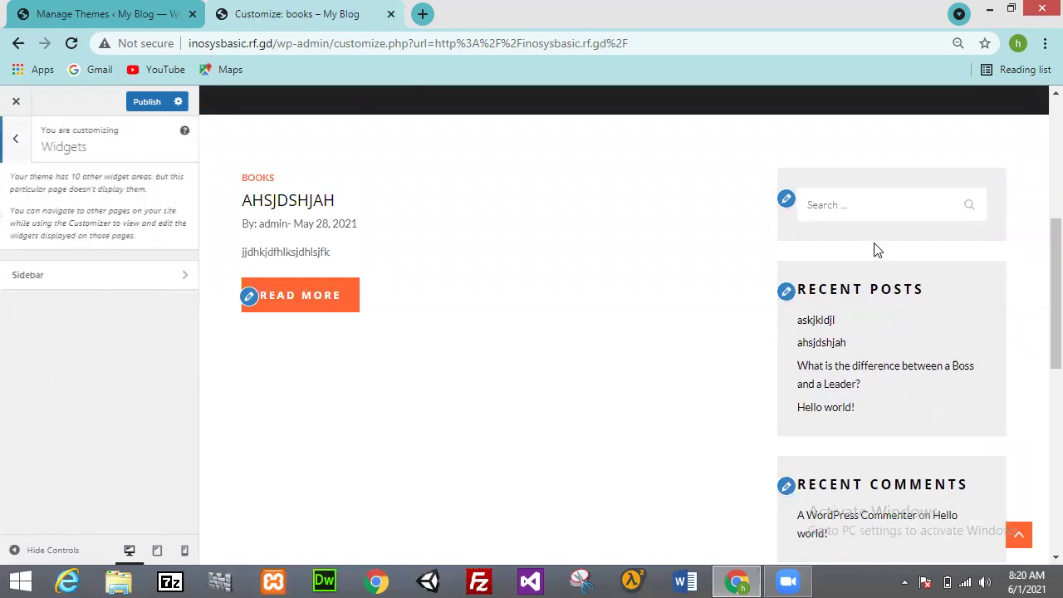
scroll(1038, 283, down, 5)
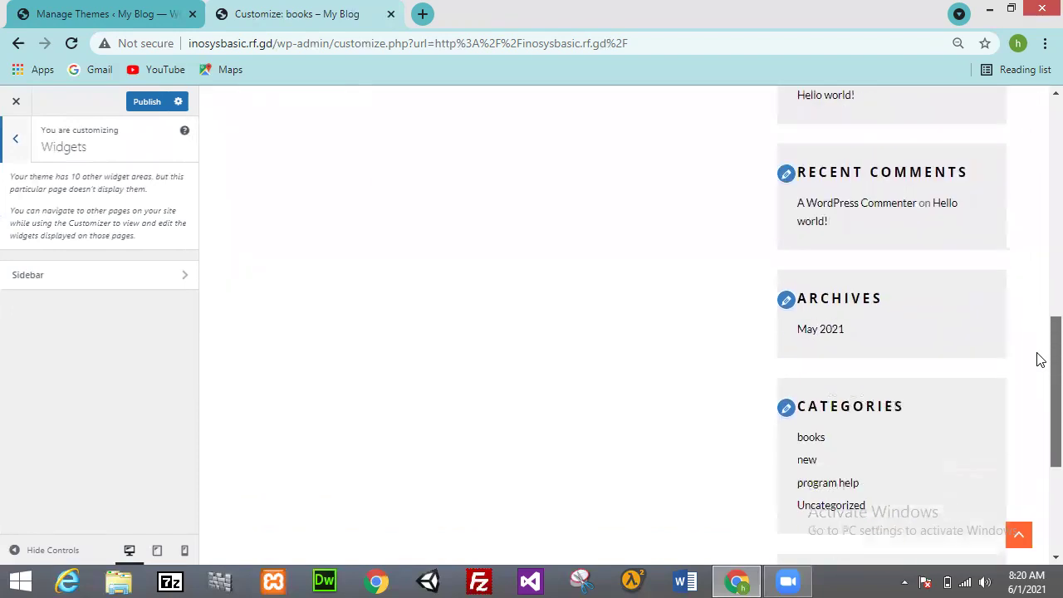
scroll(1038, 347, up, 10)
scroll(1037, 240, down, 3)
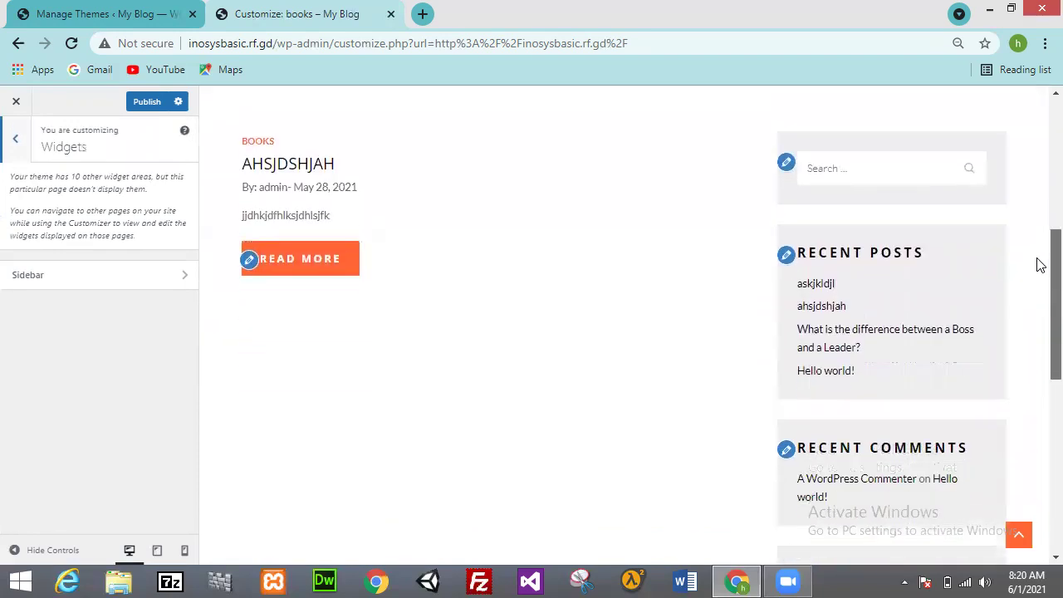
scroll(1037, 264, up, 1)
click(149, 283)
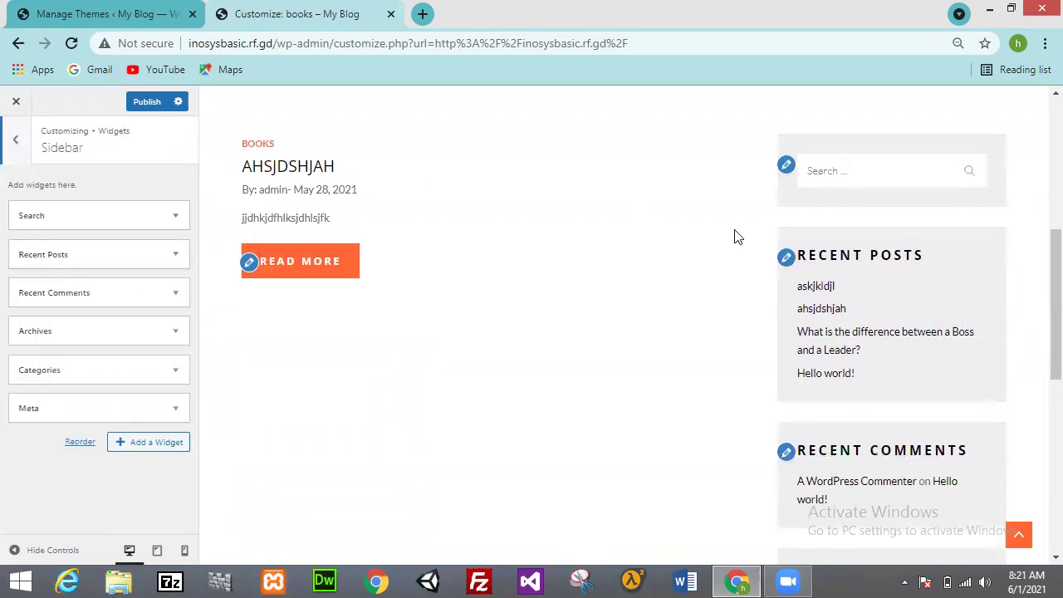
click(176, 218)
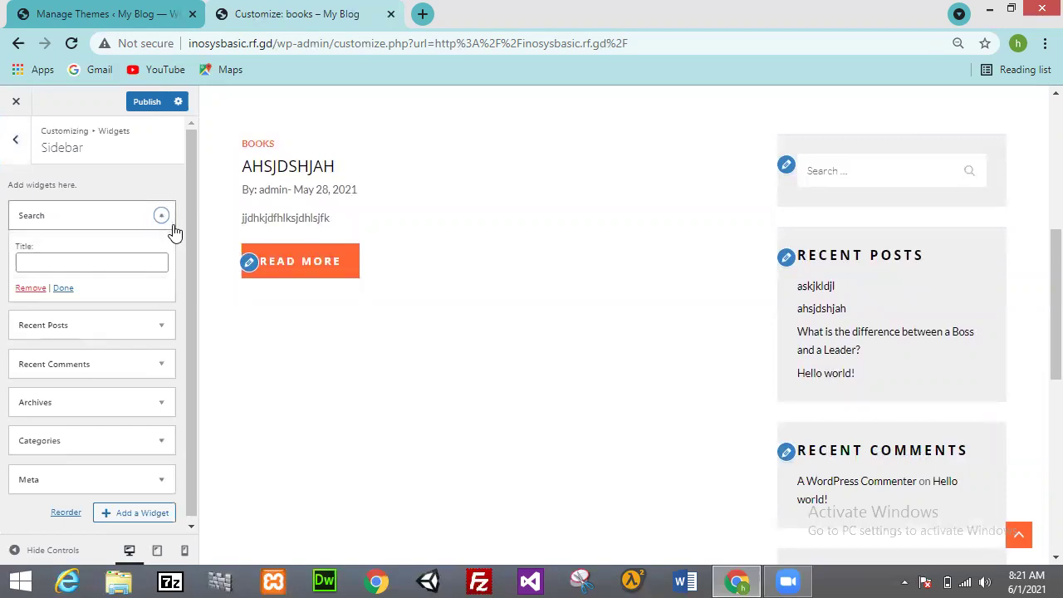
click(35, 291)
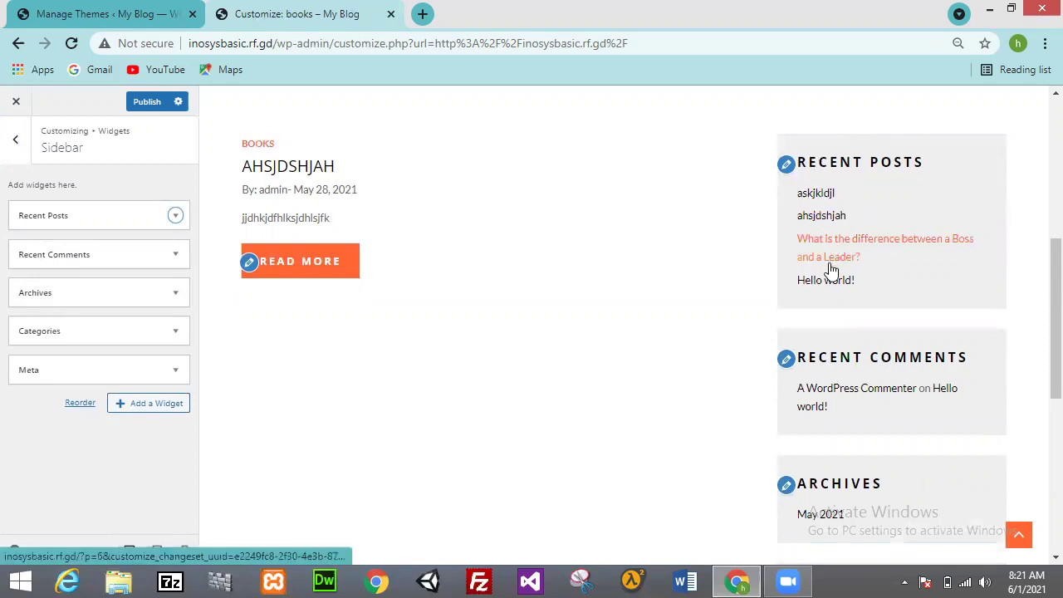
Step: Remove the Recent Posts and Recent Comments widgets from the sidebar
click(175, 217)
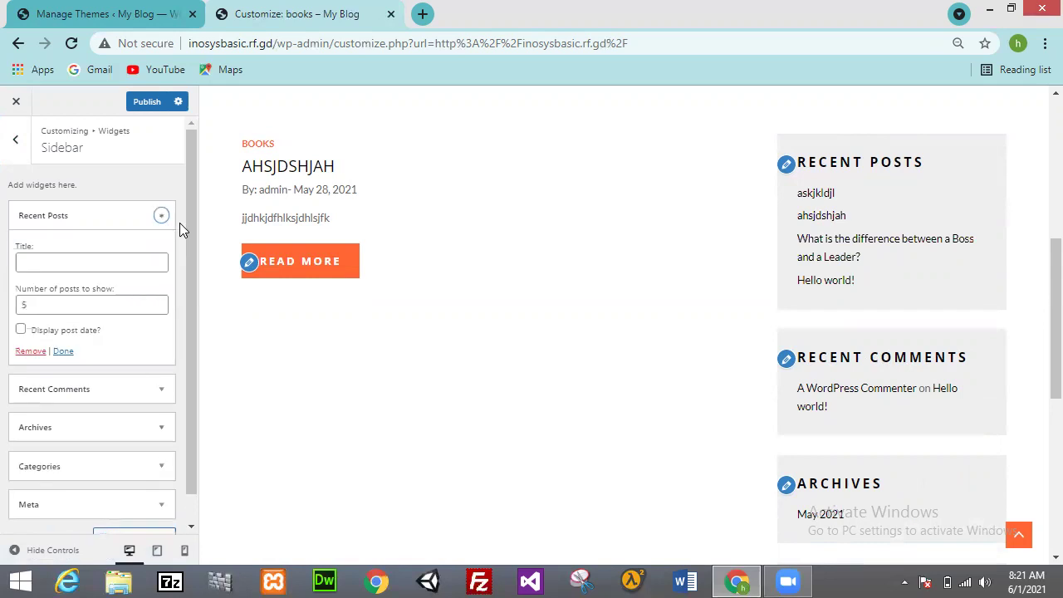
click(44, 306)
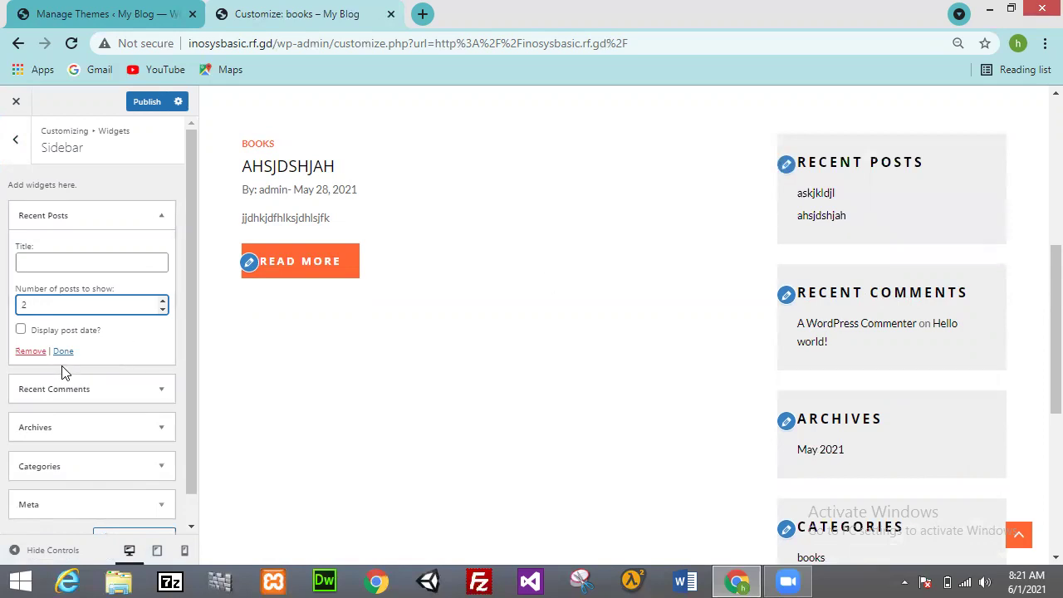
click(33, 352)
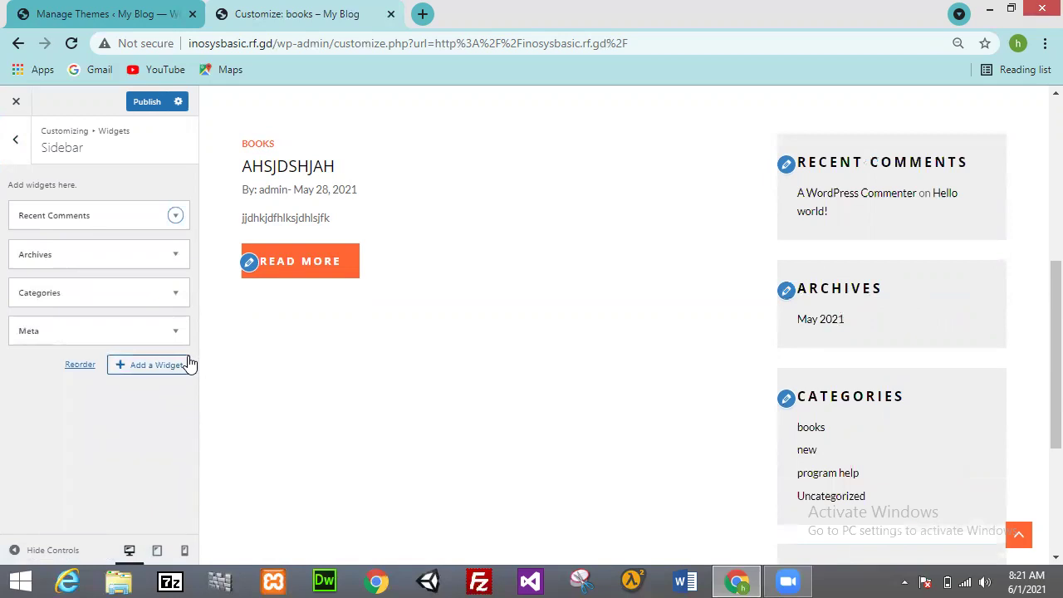
click(174, 217)
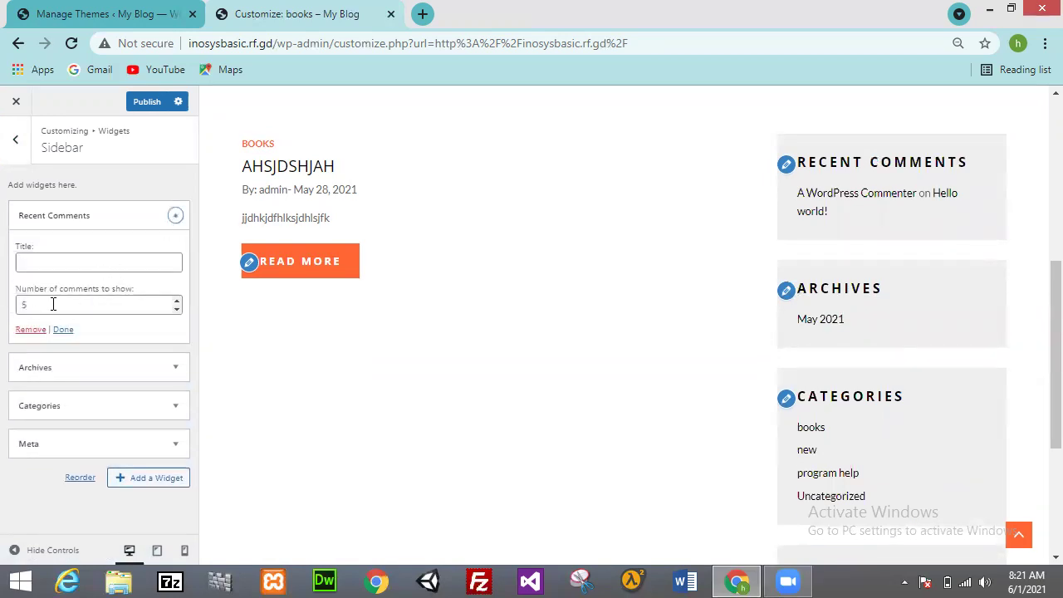
click(138, 264)
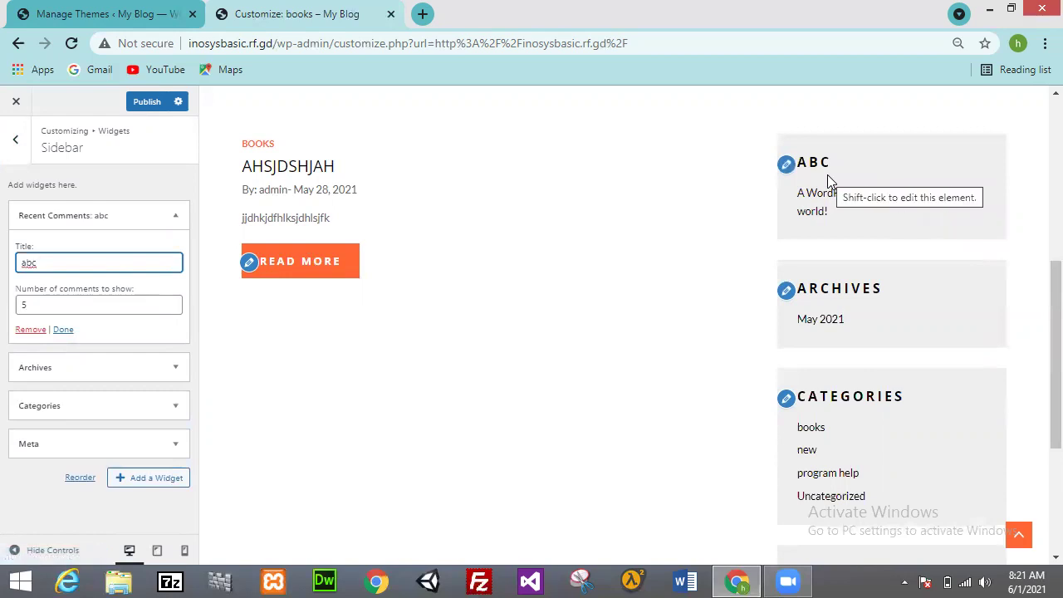
click(36, 329)
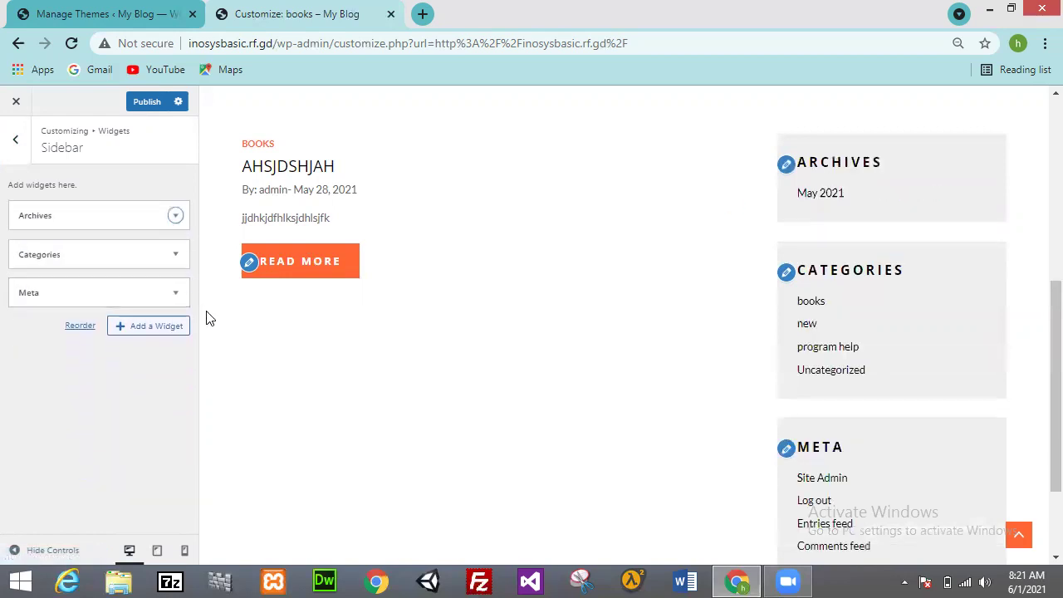
Step: Remove the Archives, Categories and Meta widgets one after another
click(175, 217)
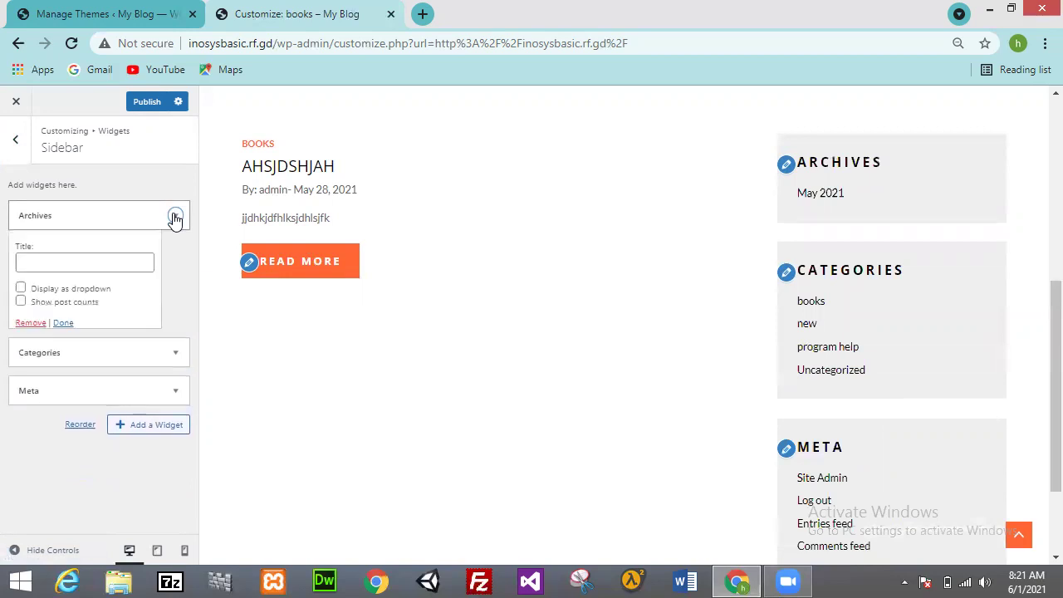
click(31, 323)
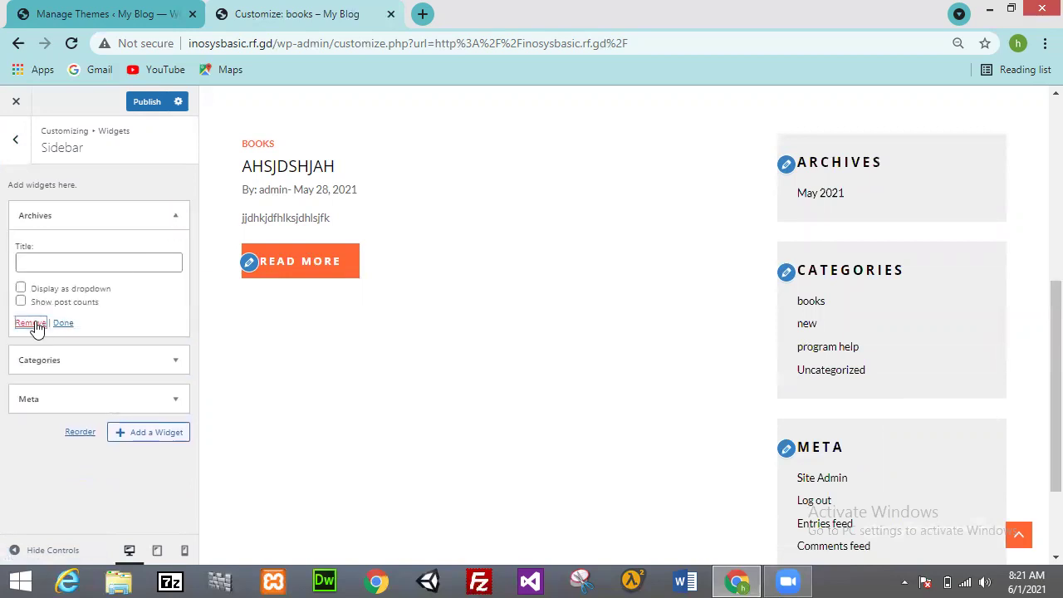
click(176, 217)
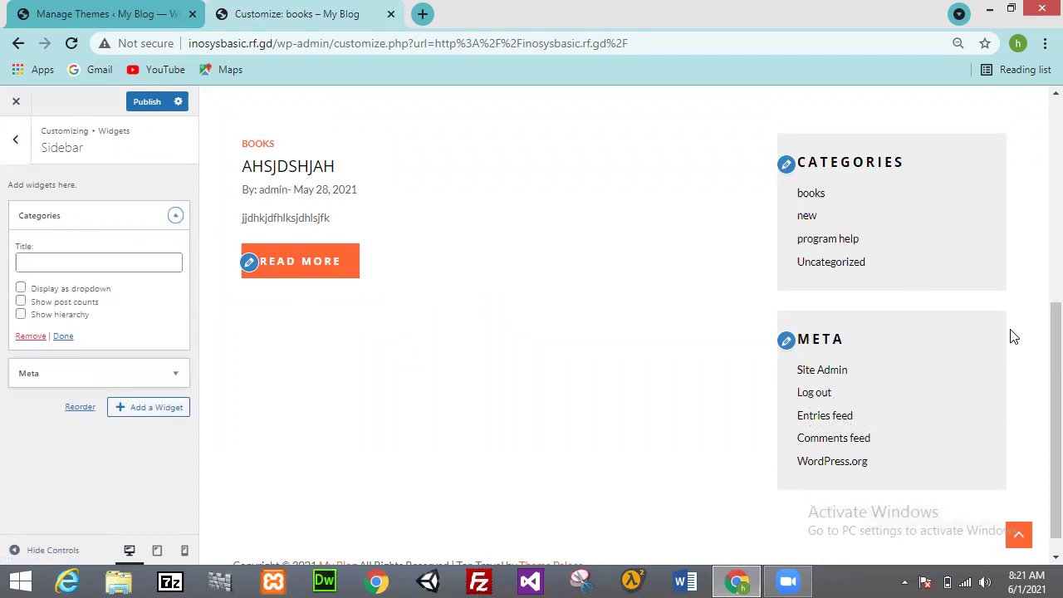
scroll(1037, 242, up, 3)
scroll(1038, 183, up, 2)
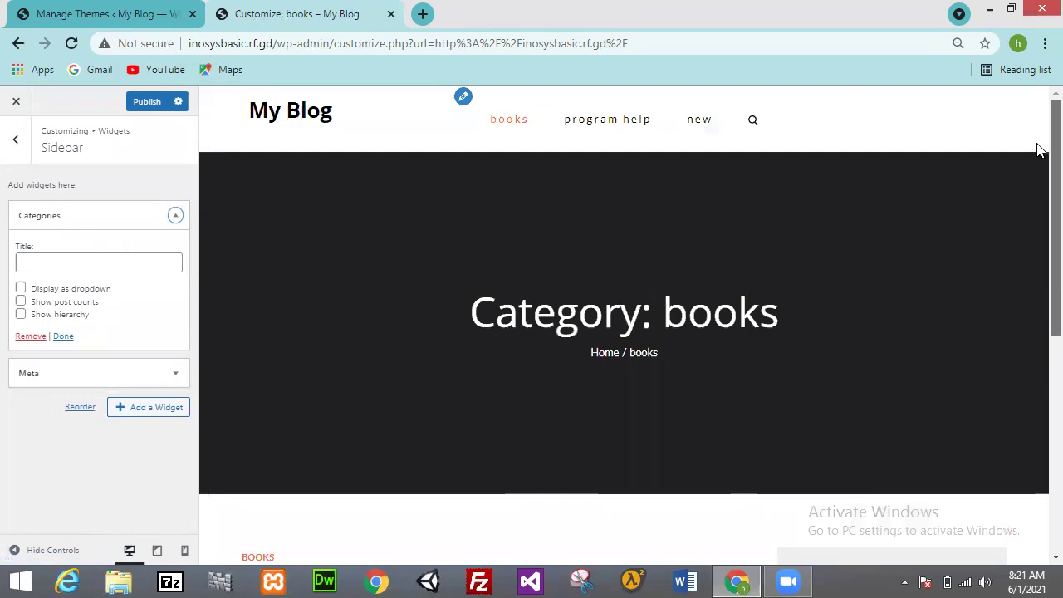
scroll(1038, 324, down, 5)
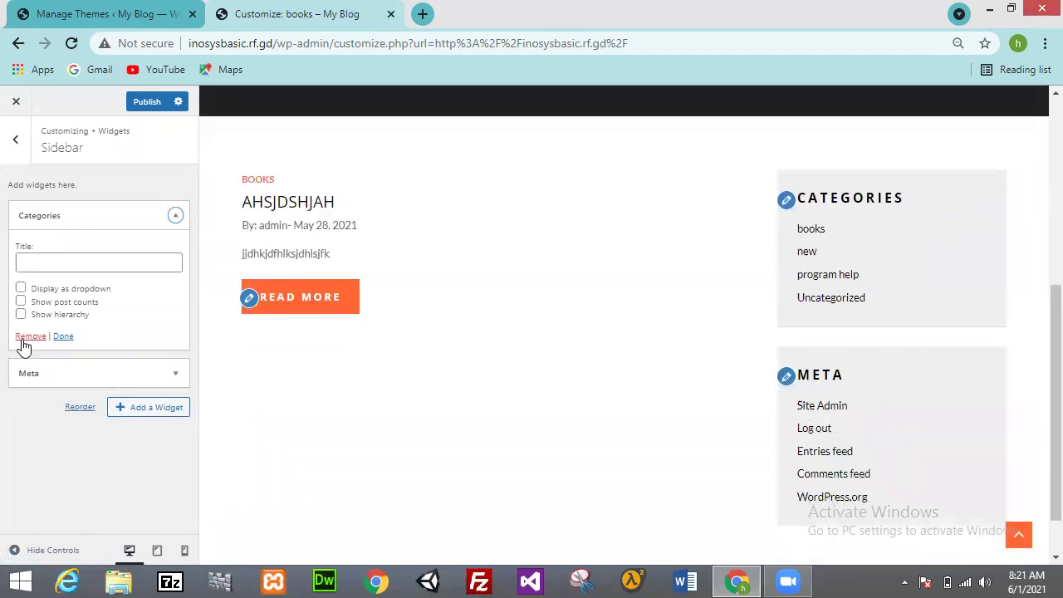
click(24, 336)
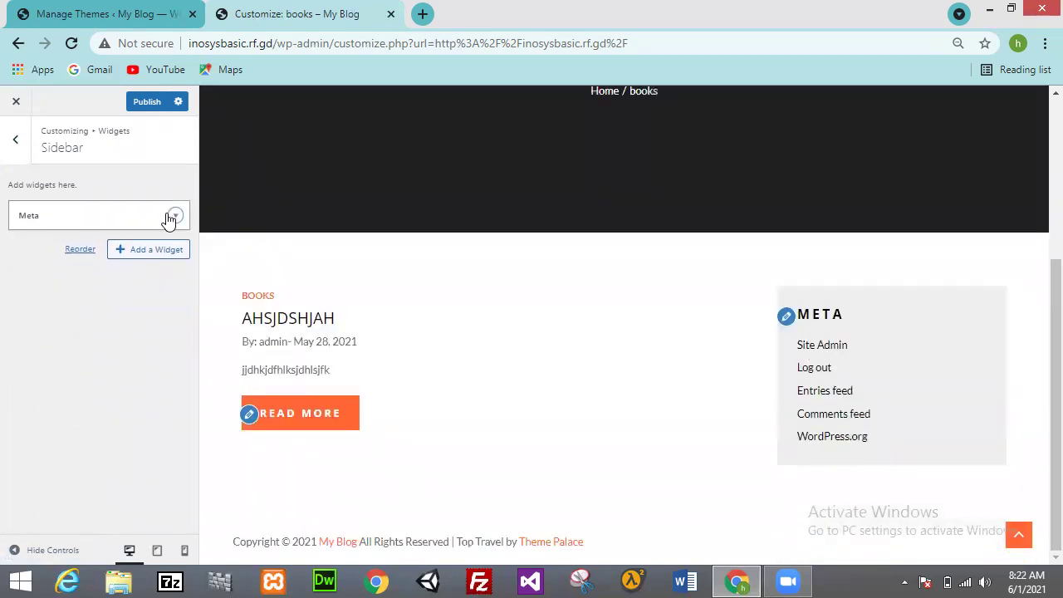
click(176, 217)
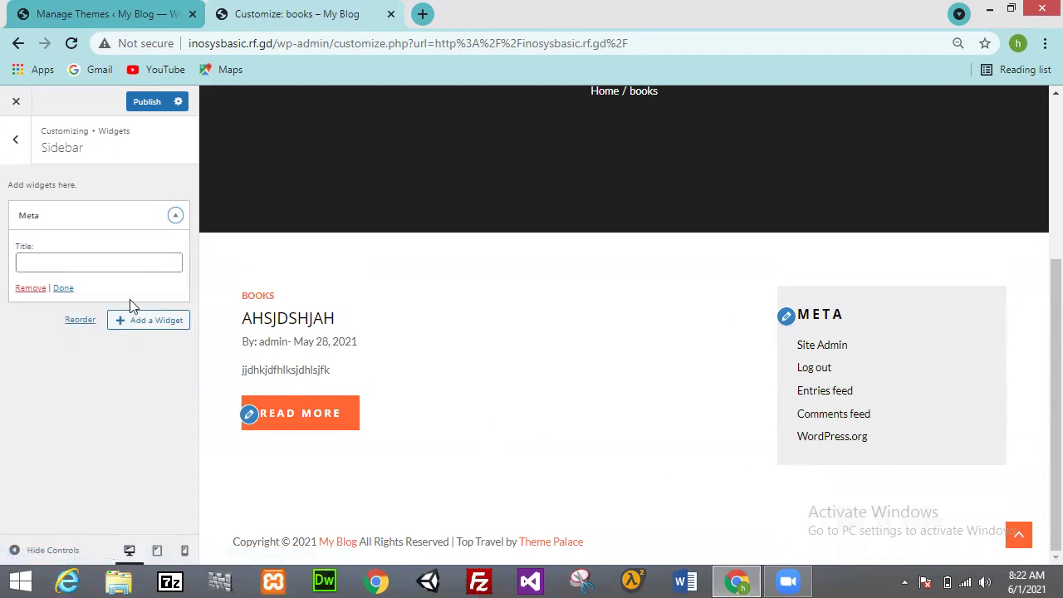
click(37, 289)
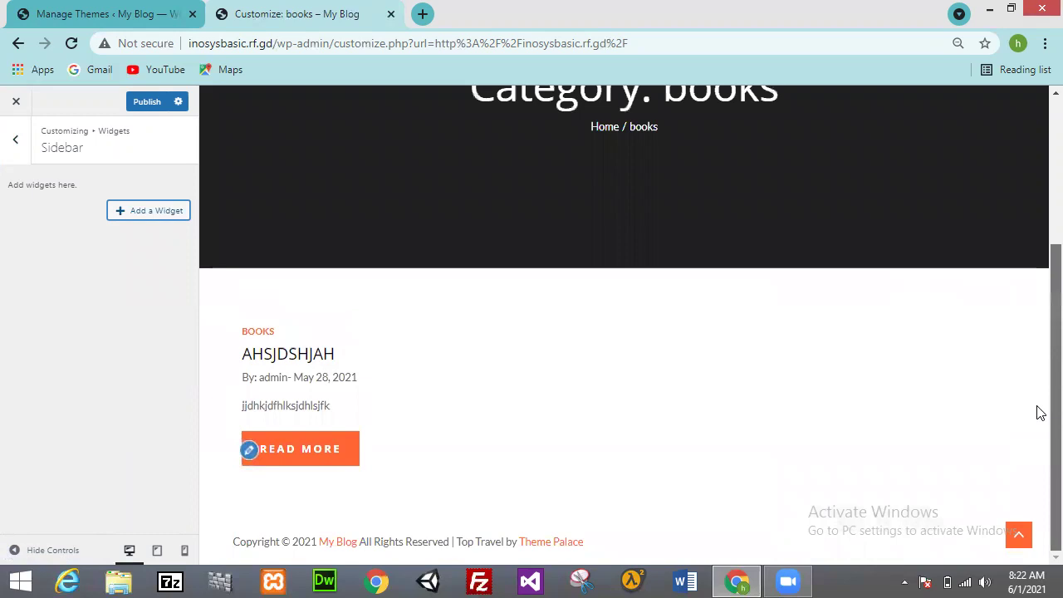
Step: Add an empty Video widget to the sidebar from the widget list
scroll(1036, 408, up, 1)
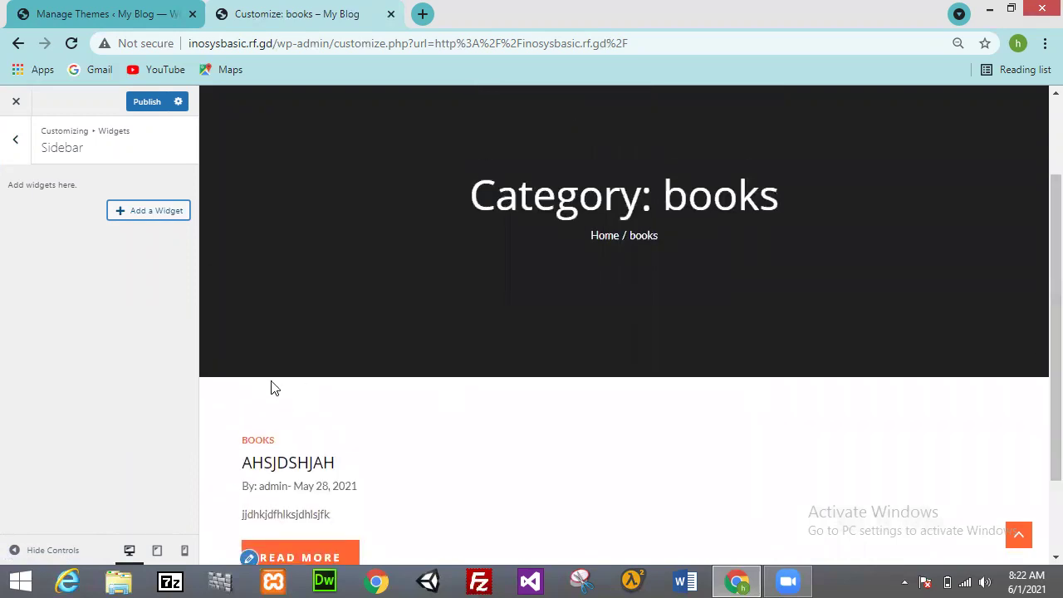
click(161, 218)
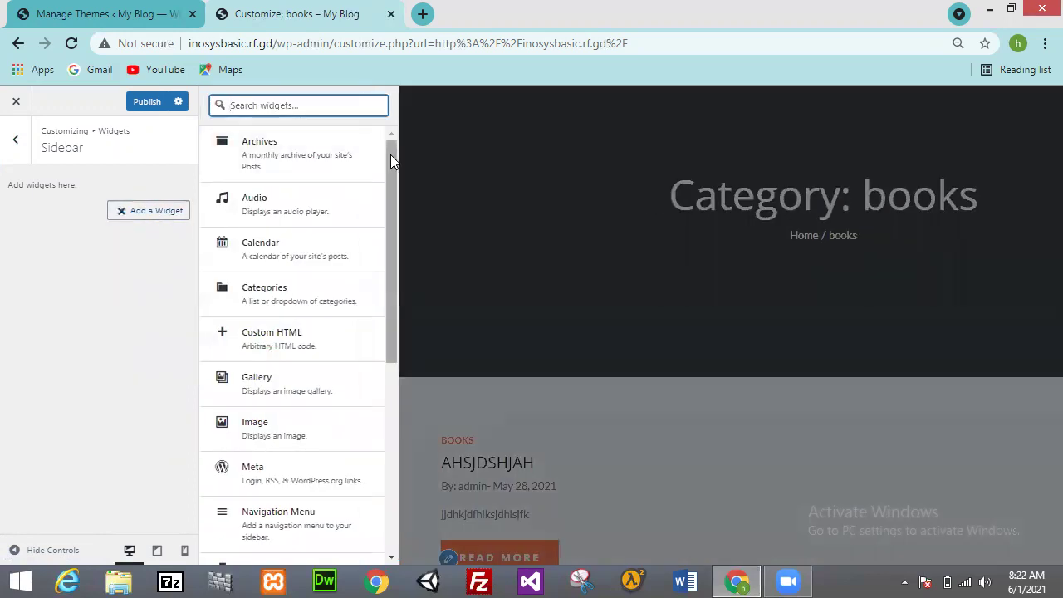
drag(391, 156, 379, 366)
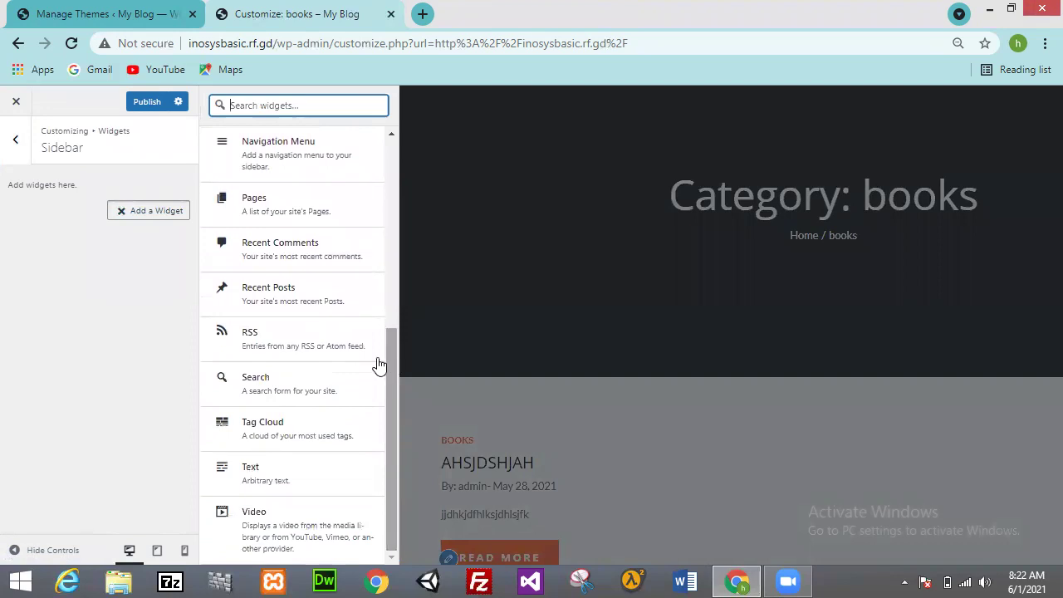
click(264, 525)
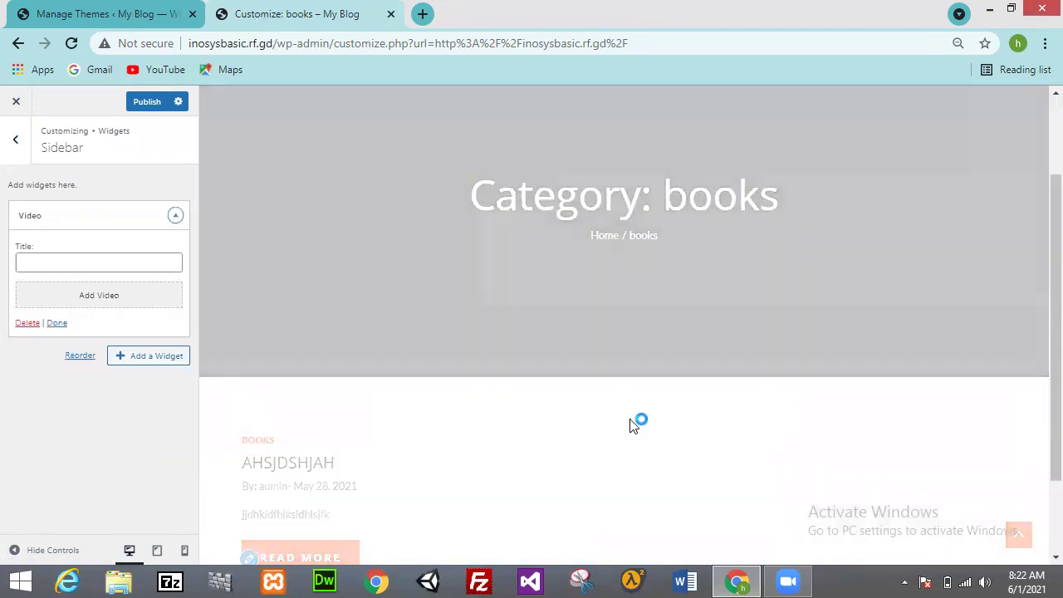
Step: Start choosing a video in the Upload files view, and open a new browser tab
click(126, 304)
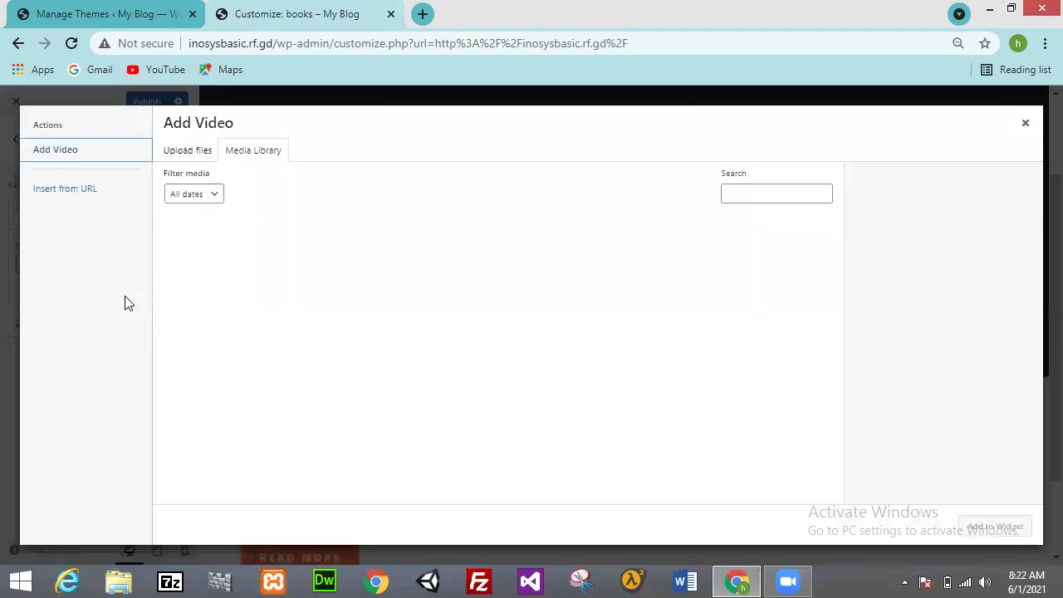
click(197, 160)
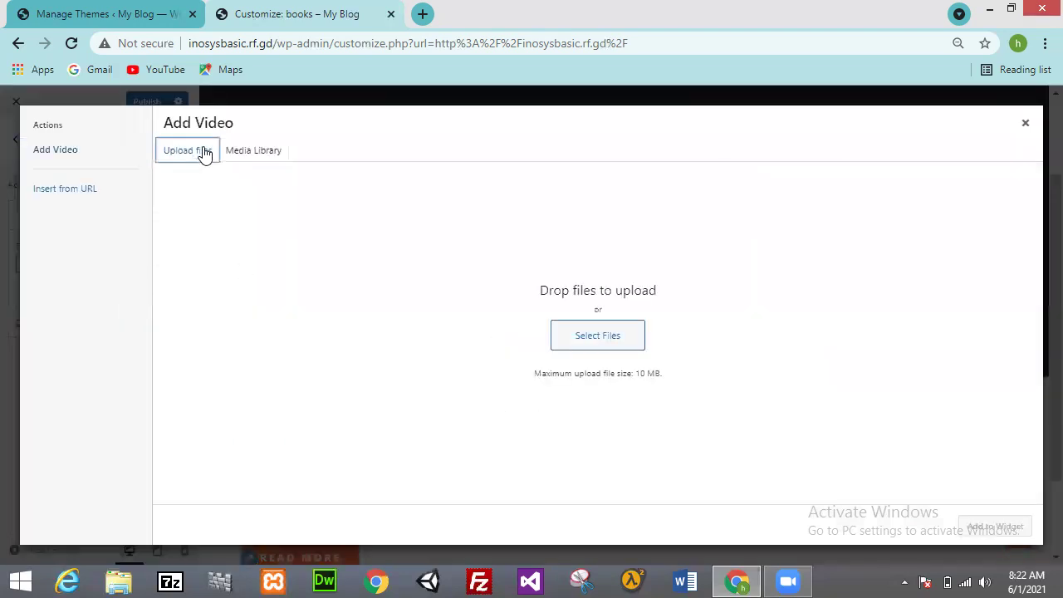
click(422, 14)
Step: Load youtube.com, open the Florina Super Dancer 4 performance video, then close the tab
text(y)
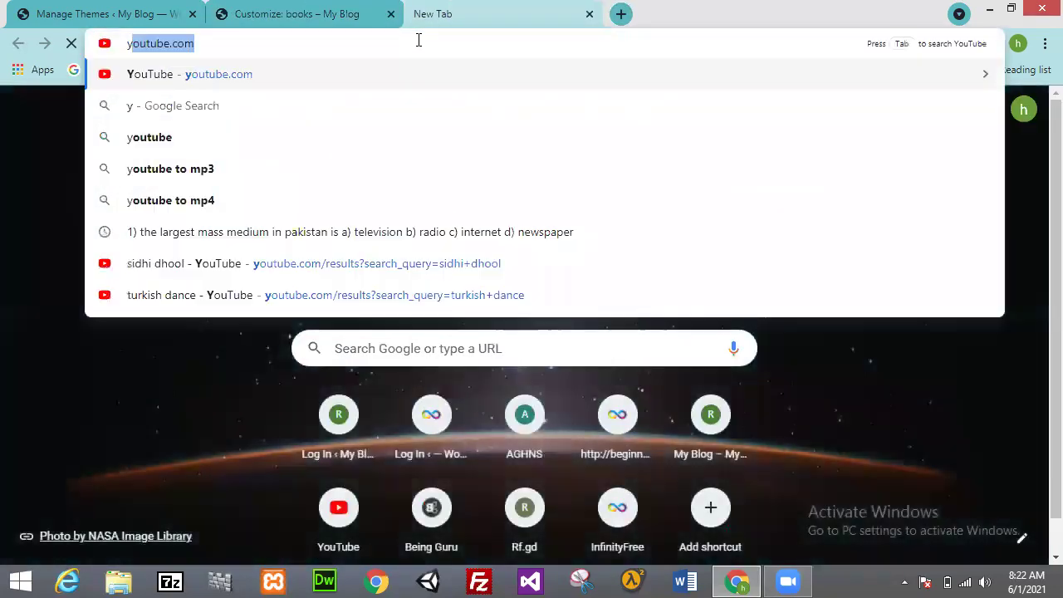
key(Return)
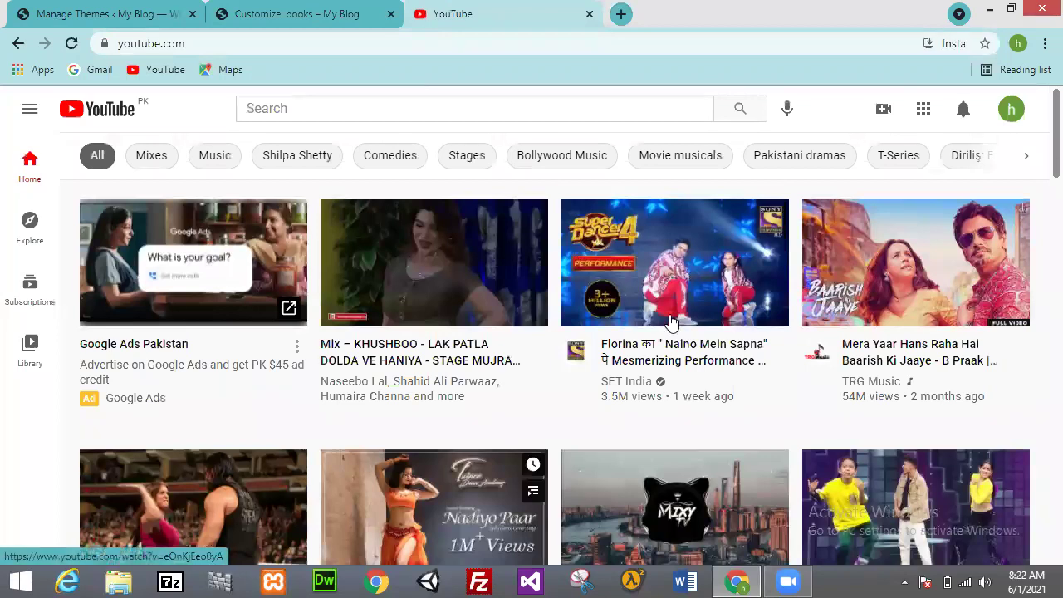
click(420, 41)
key(ctrl+c)
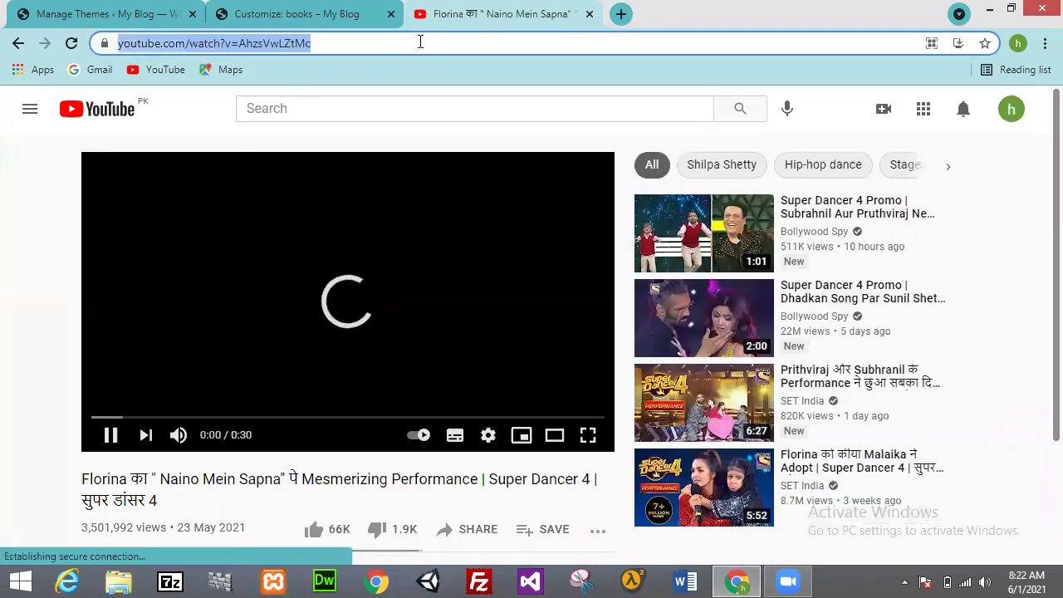
click(587, 15)
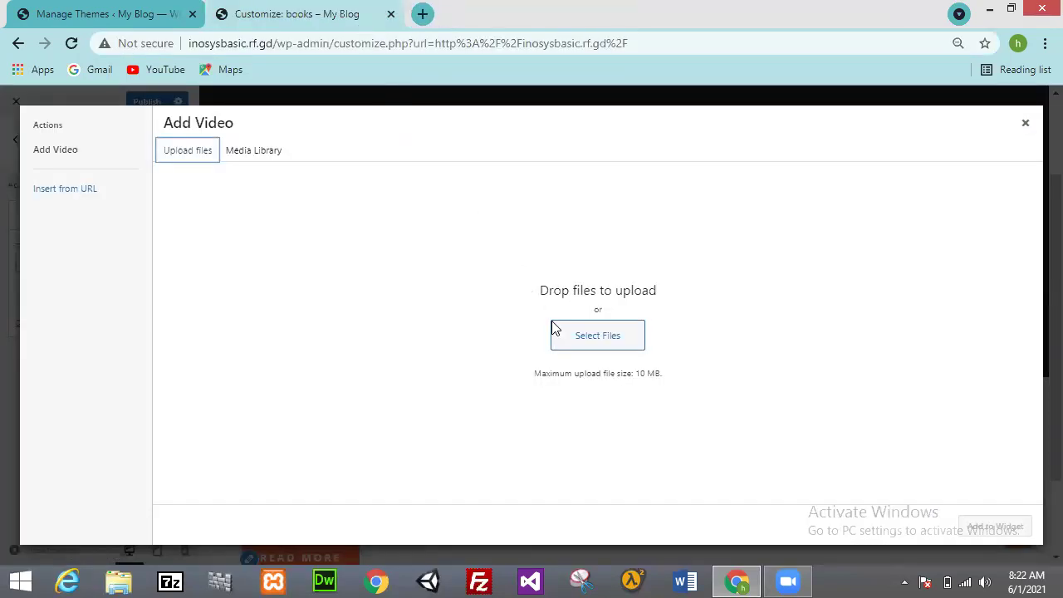
Step: Embed the copied YouTube link in the Video widget via Insert from URL, then open its video details
click(90, 195)
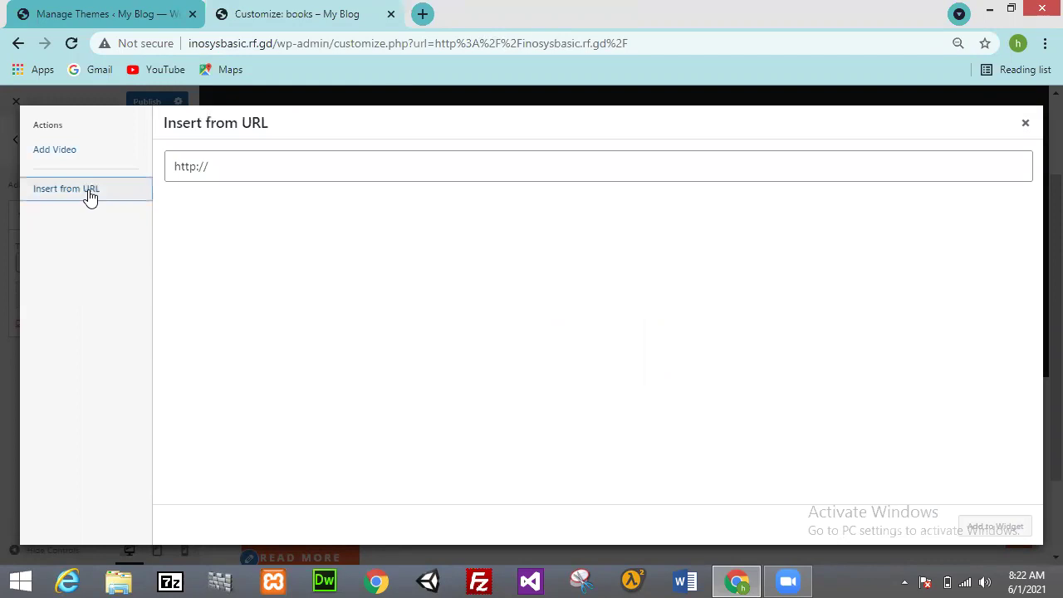
key(ctrl+v)
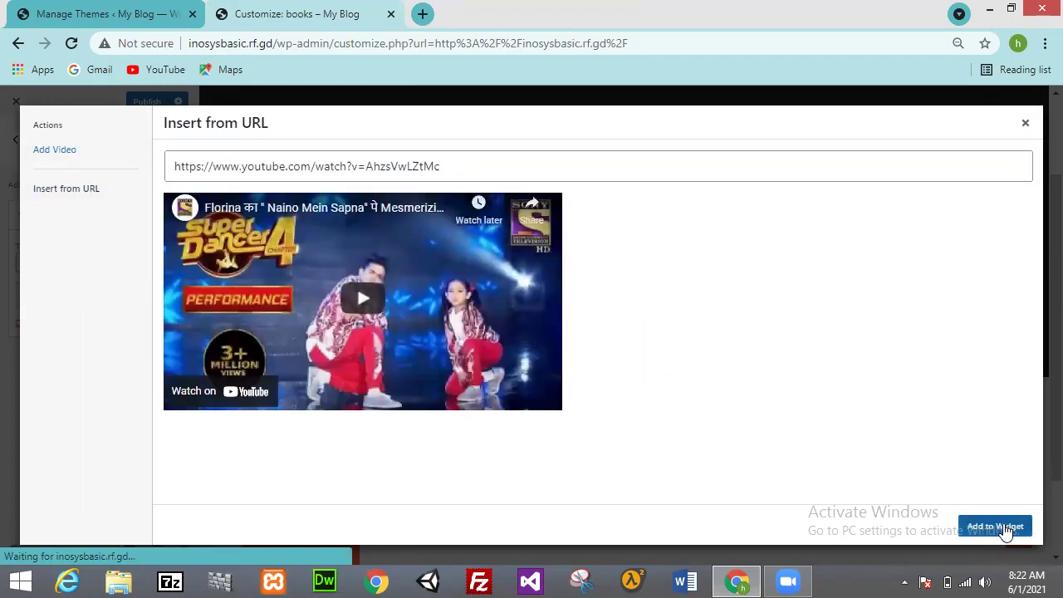
click(1005, 526)
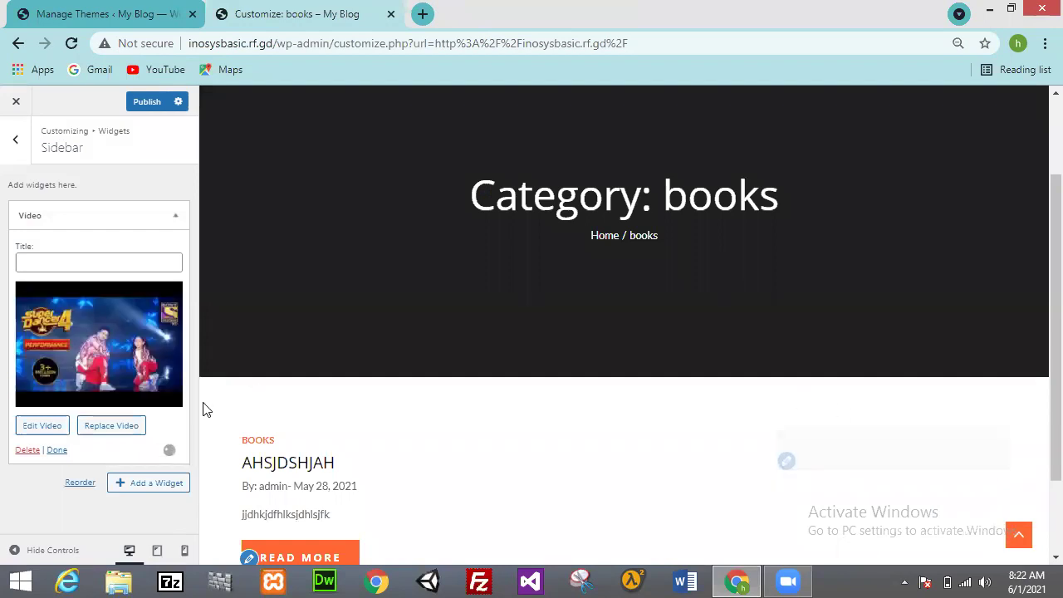
scroll(1037, 349, down, 2)
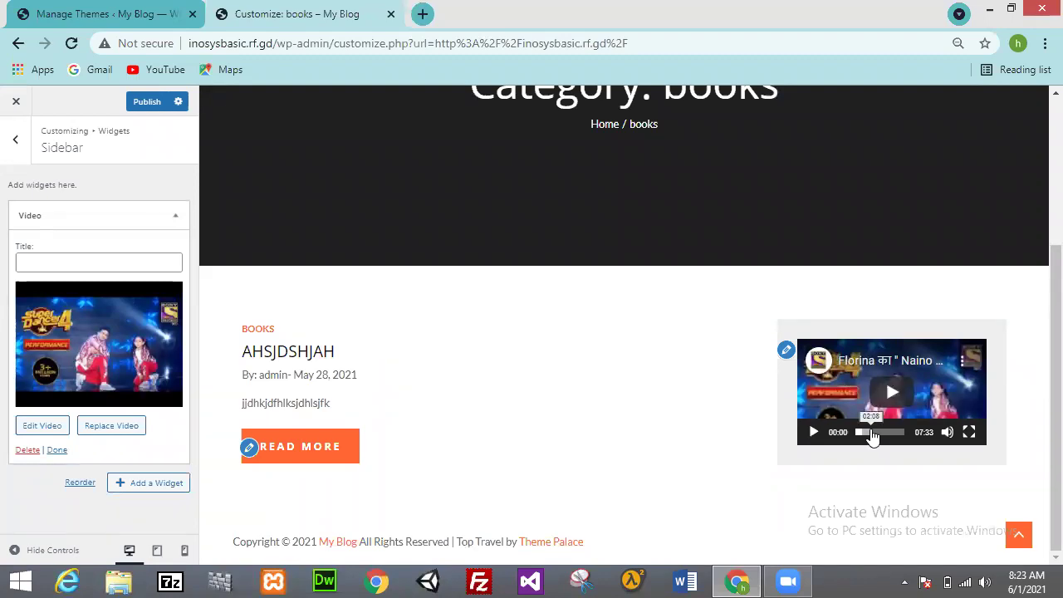
click(43, 426)
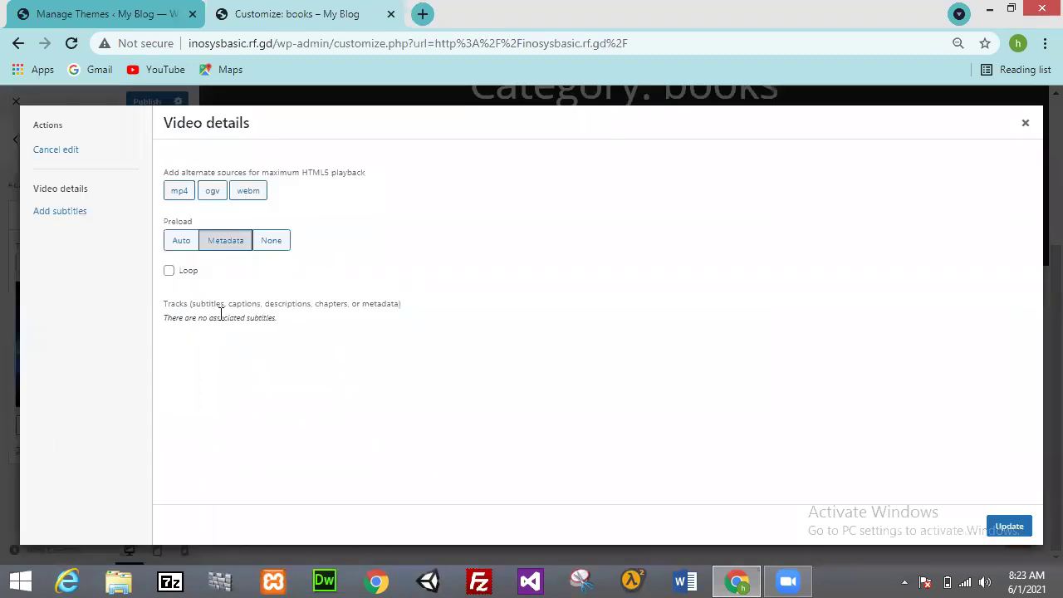
click(182, 251)
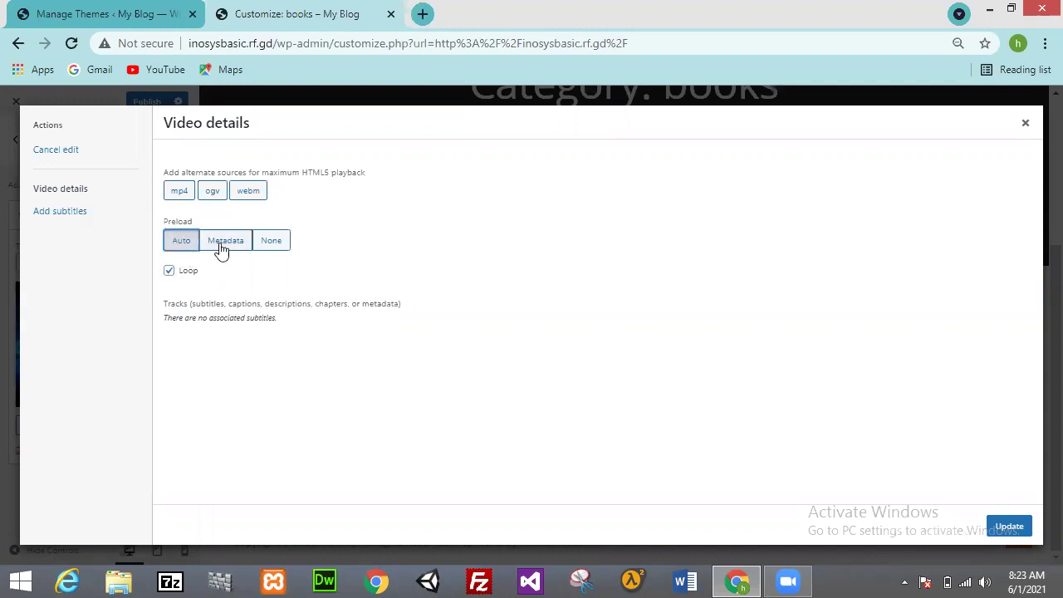
click(224, 249)
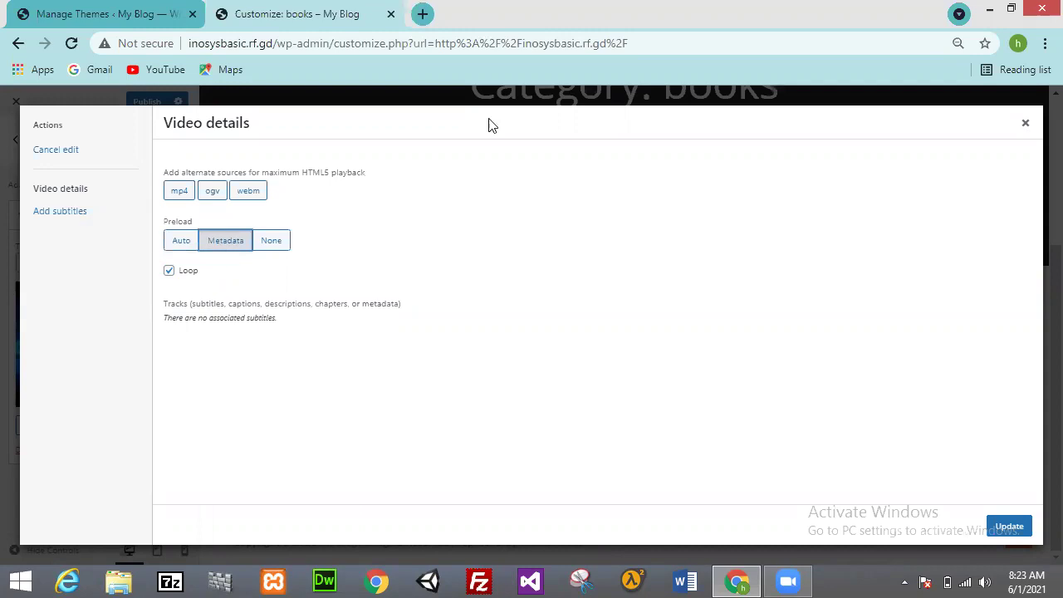
click(1027, 125)
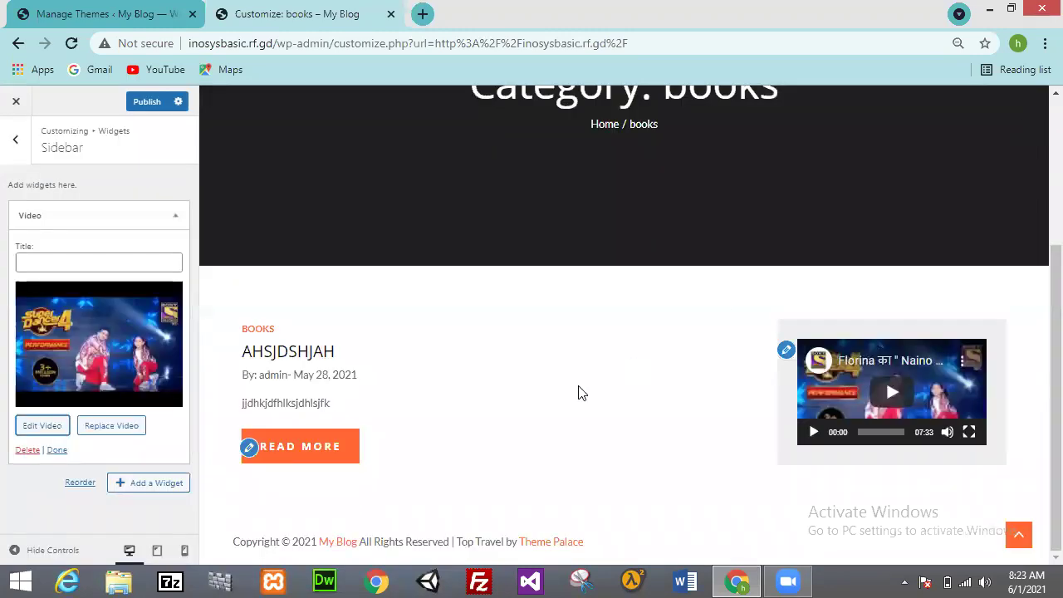
click(157, 484)
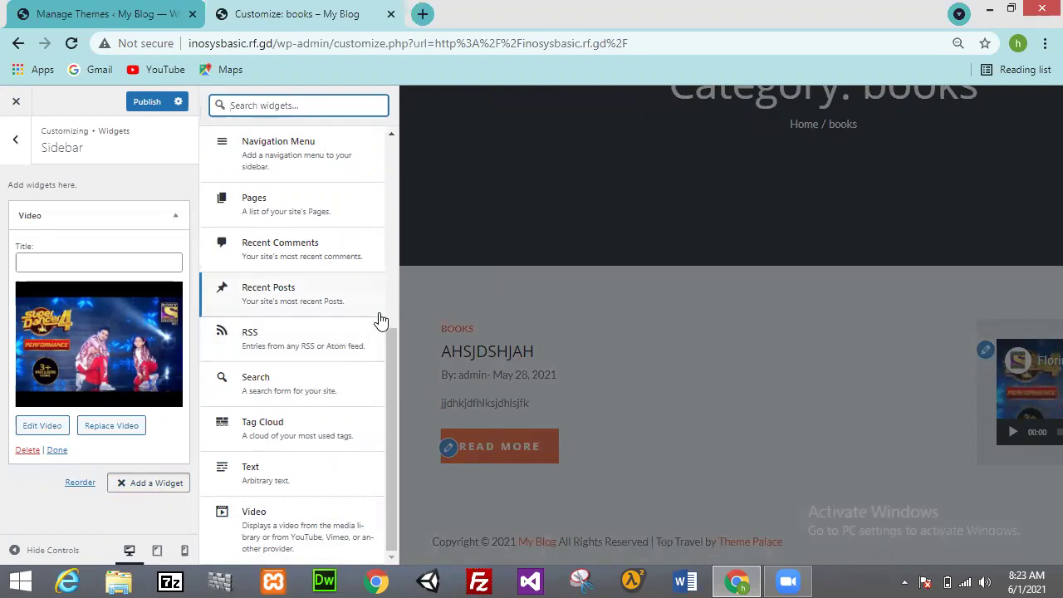
Step: Add a Navigation Menu widget showing 'menu' (books, program help, new) below the sidebar video
drag(385, 344, 386, 299)
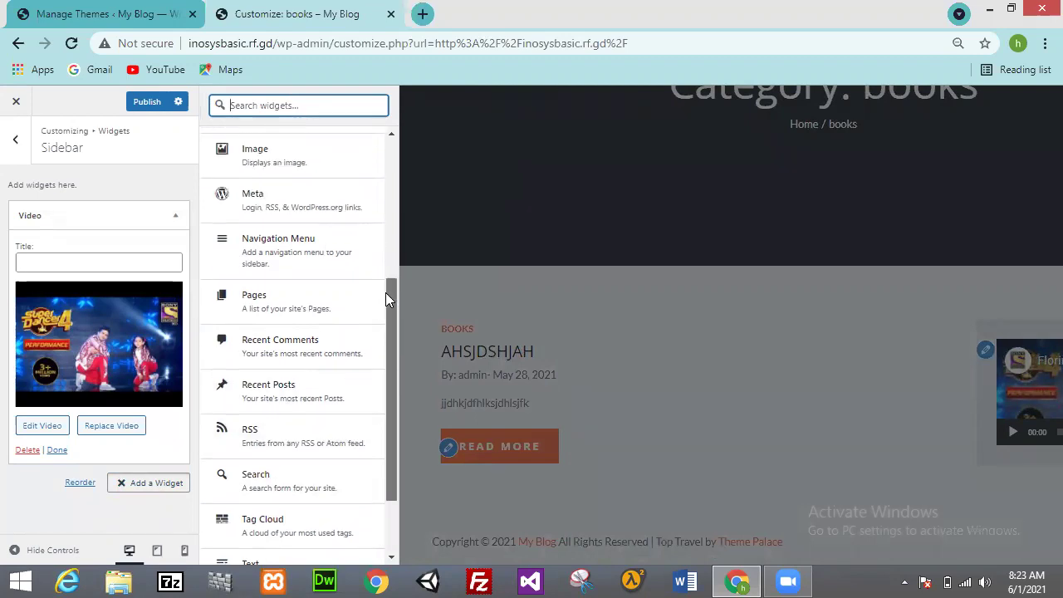
click(321, 246)
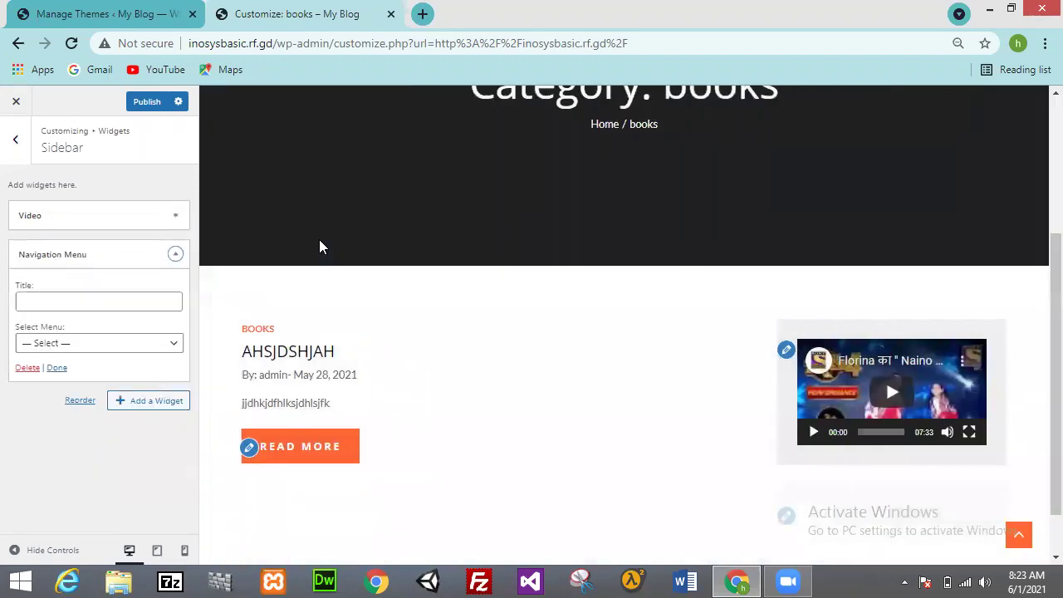
click(158, 346)
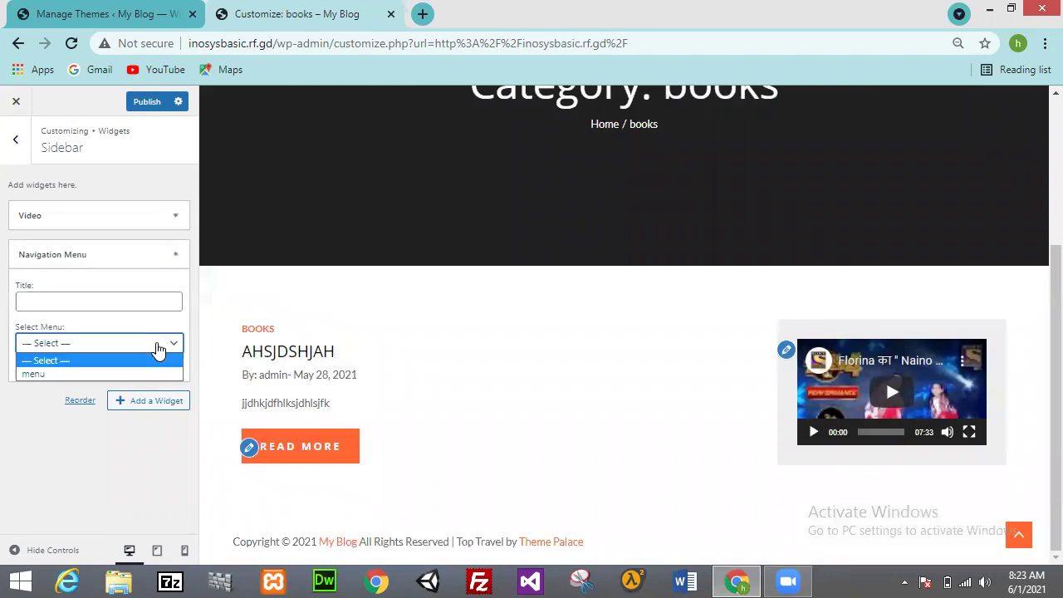
click(98, 376)
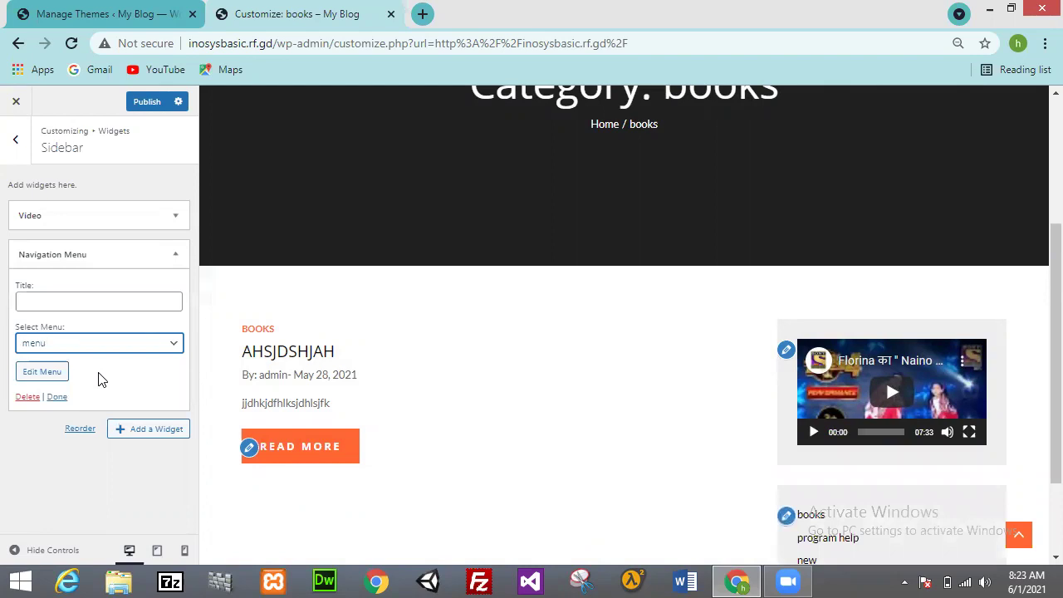
drag(1048, 362, 1048, 429)
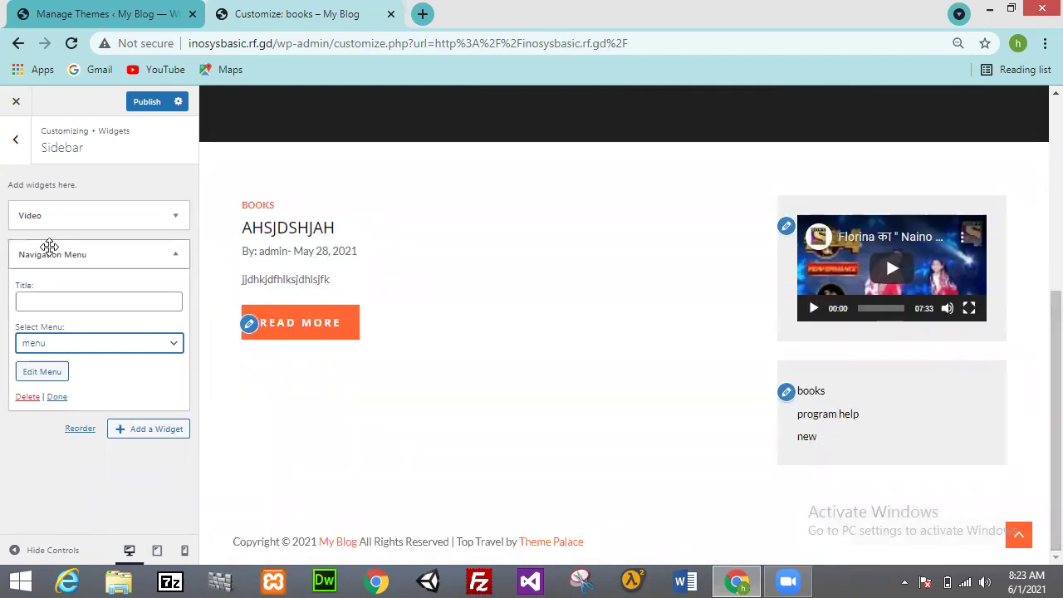
click(10, 146)
Step: Look through Homepage Settings, Front Page and Main Slider unchanged, then open Additional CSS
click(10, 147)
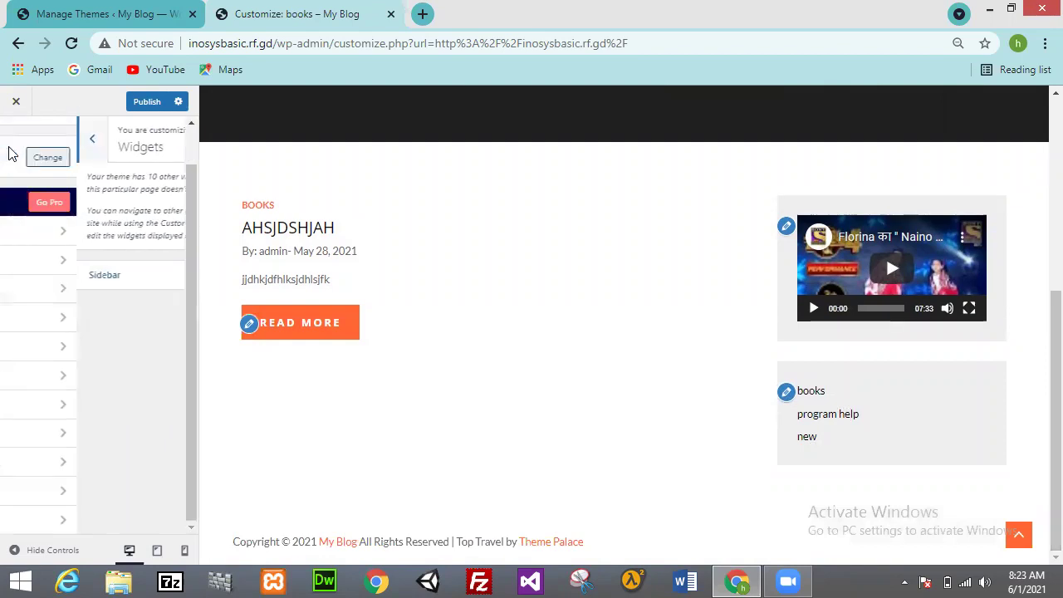
click(143, 405)
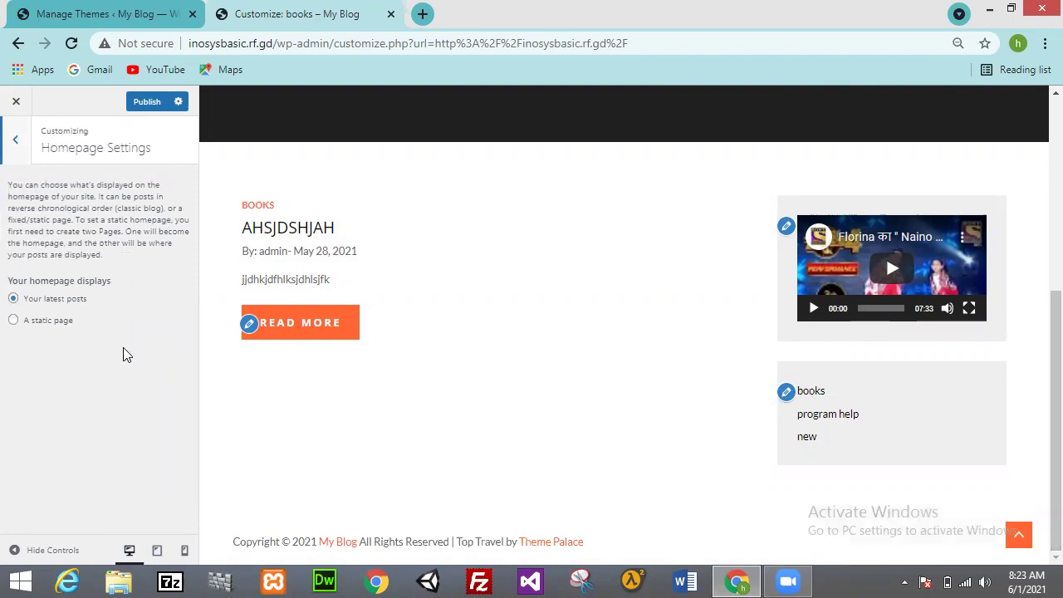
click(15, 141)
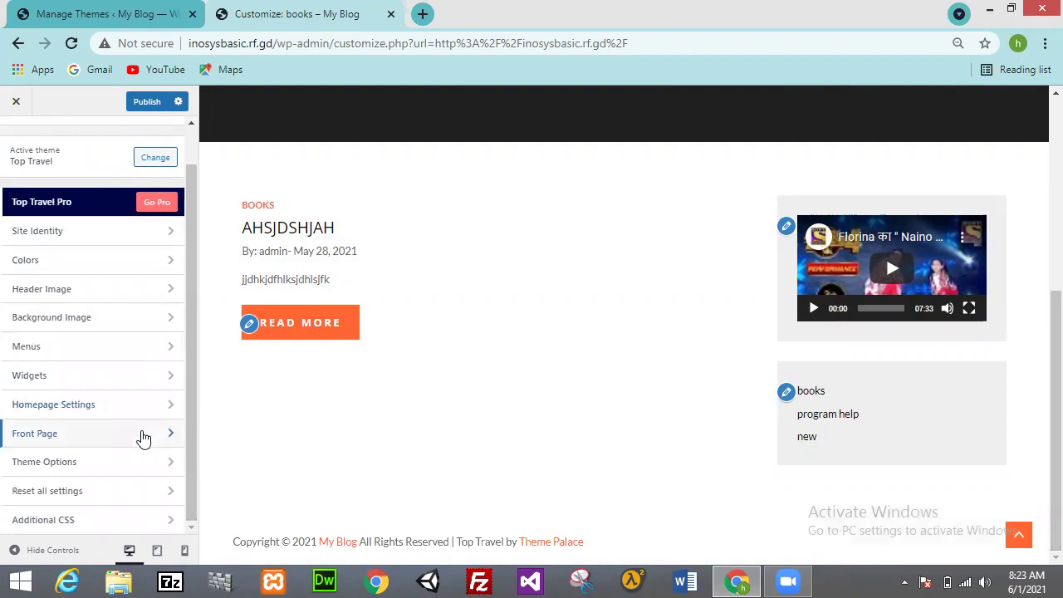
click(143, 434)
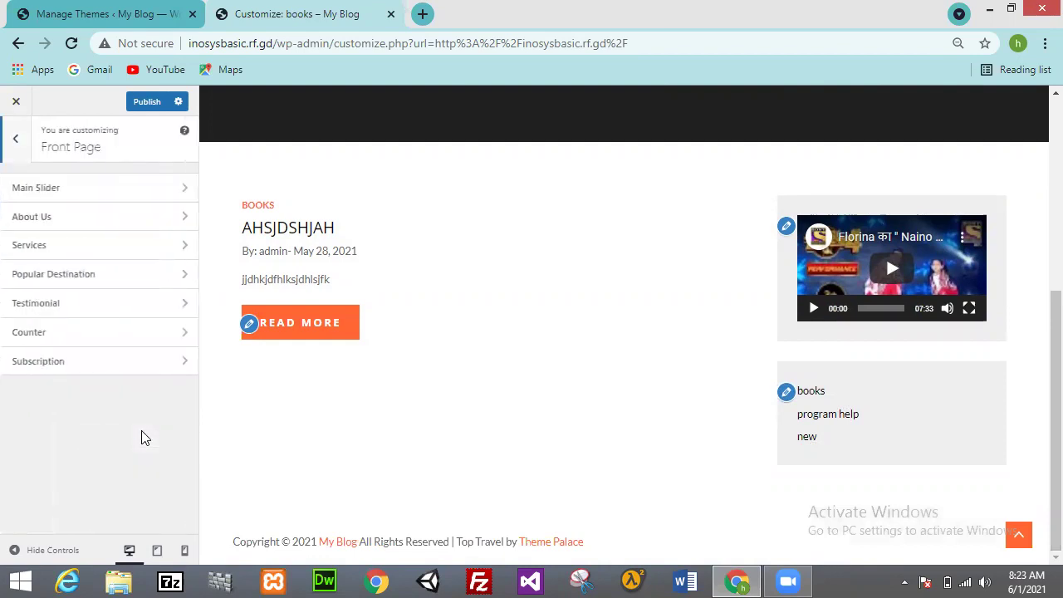
click(107, 196)
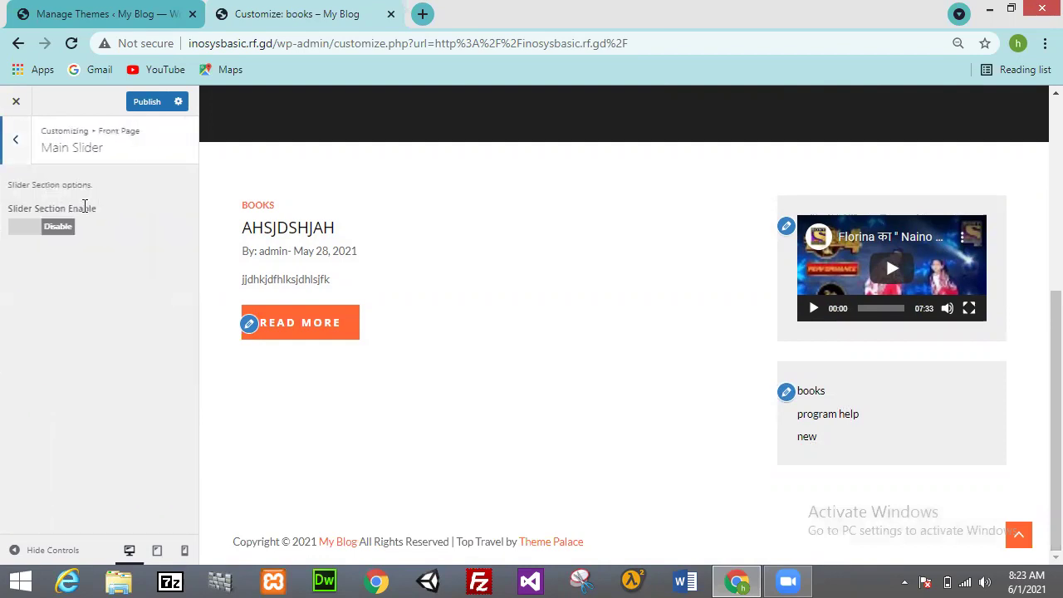
click(23, 154)
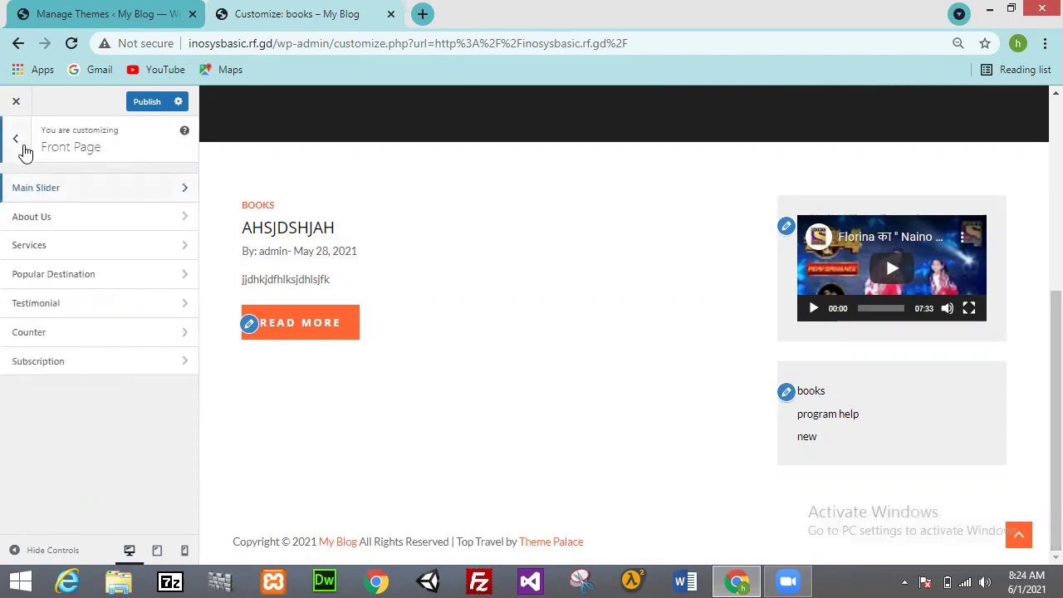
click(20, 142)
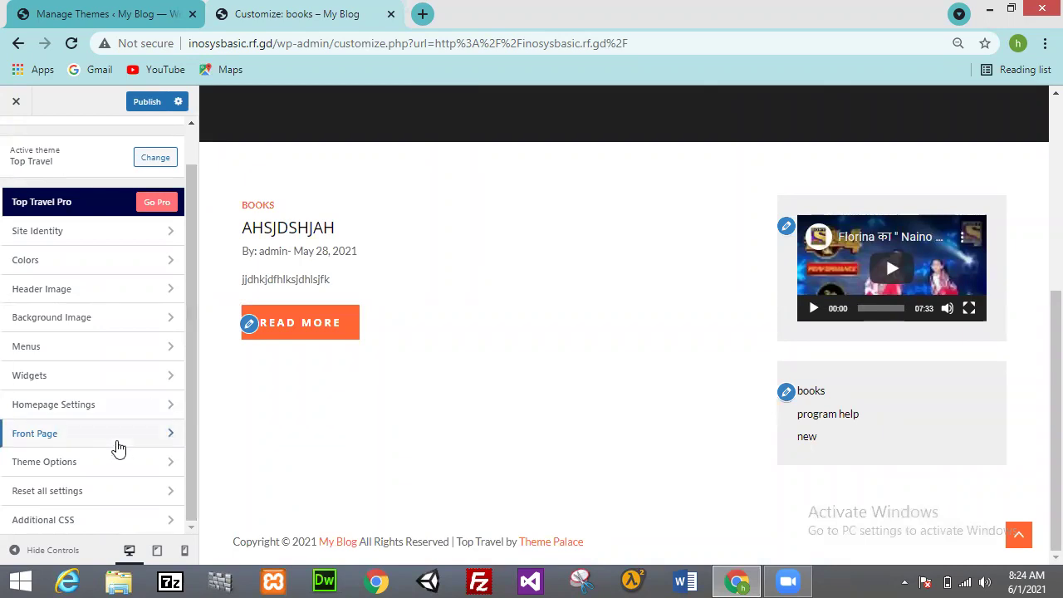
click(89, 519)
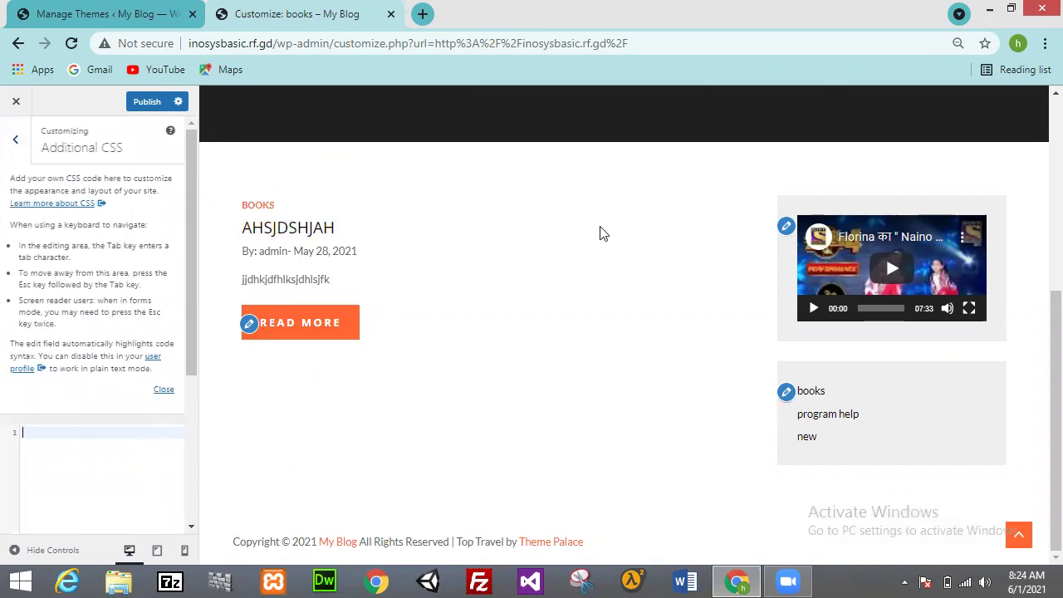
Step: Scroll the preview back up to the My Blog header
scroll(1040, 385, up, 5)
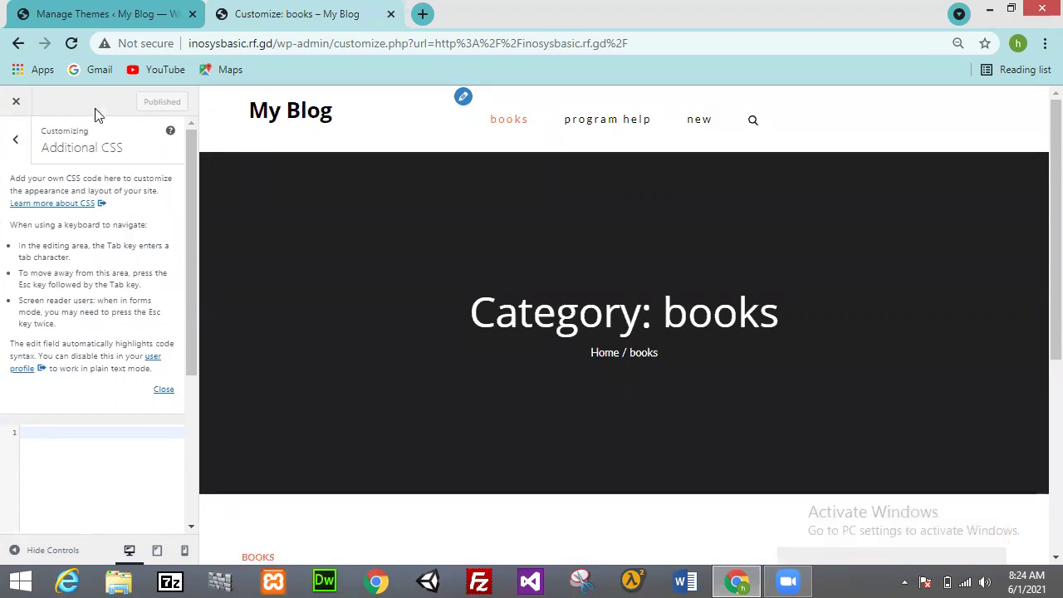
Step: Exit the Customizer to the live blog, scroll through it, and open the books menu link
click(19, 106)
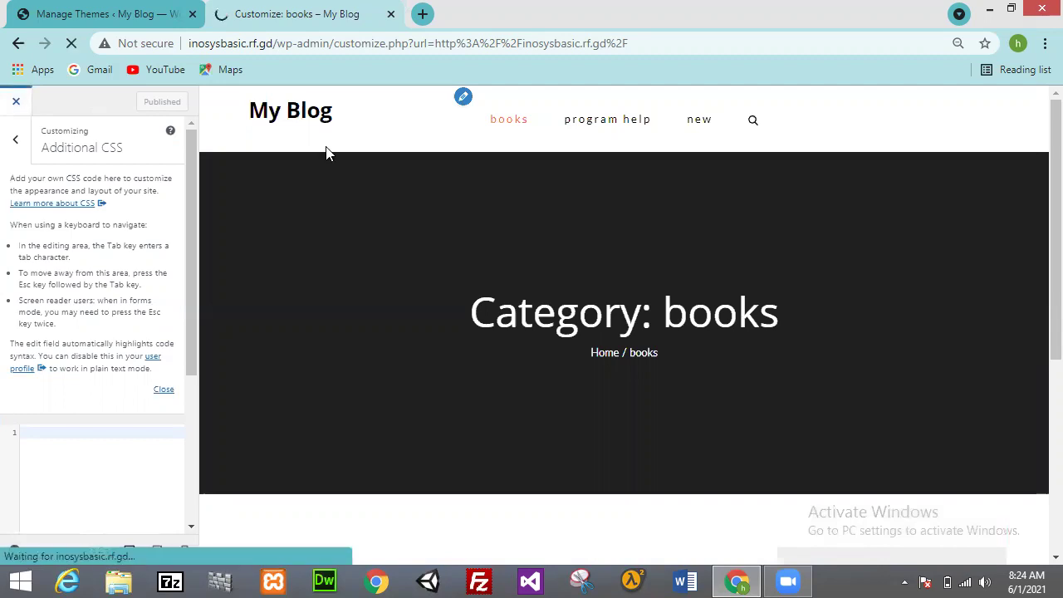
scroll(1038, 207, down, 1)
scroll(1038, 290, down, 6)
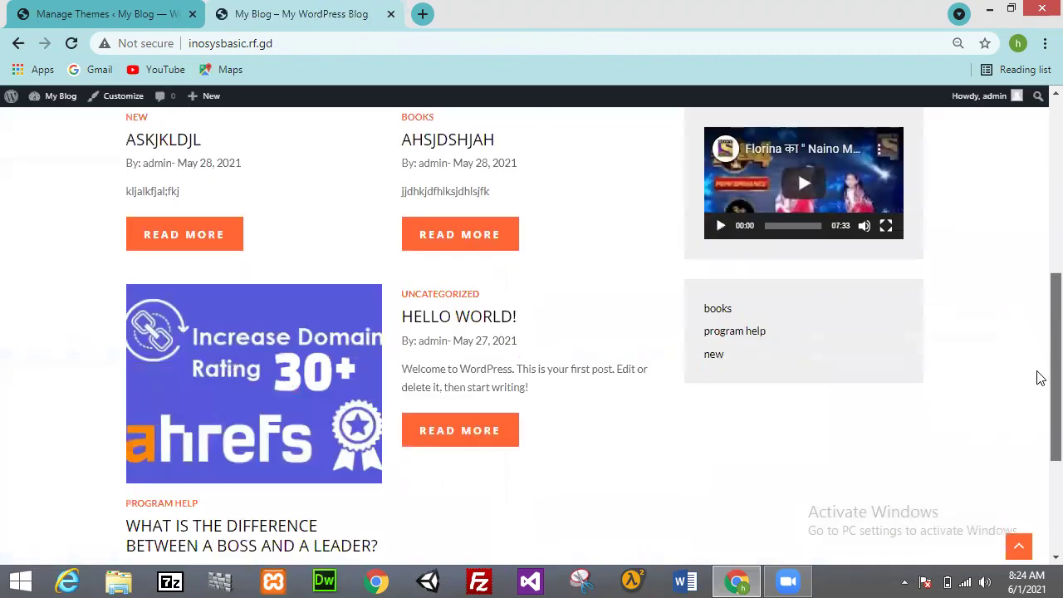
scroll(1037, 174, up, 7)
click(414, 156)
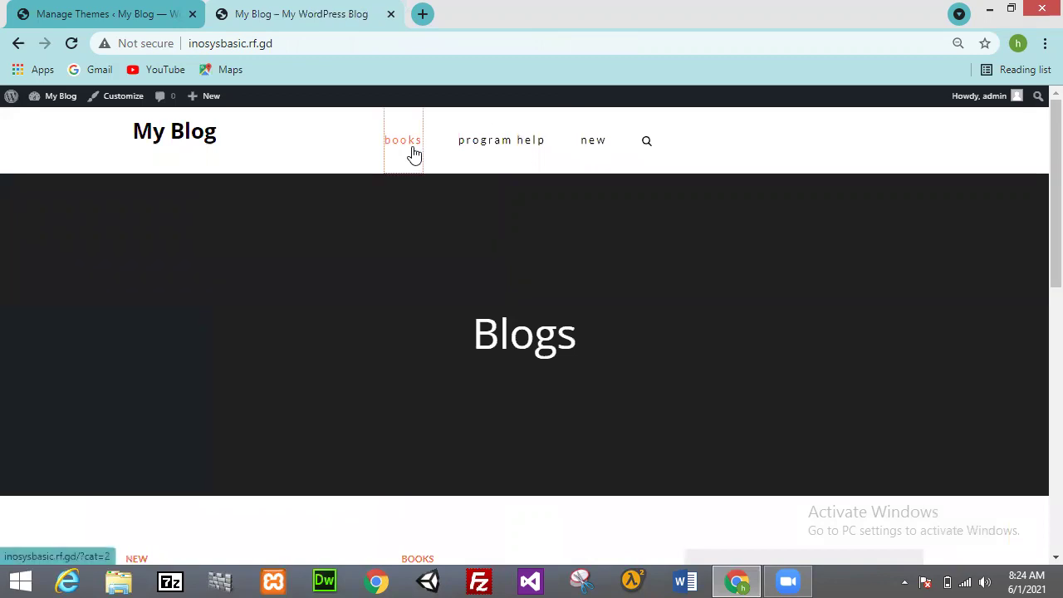